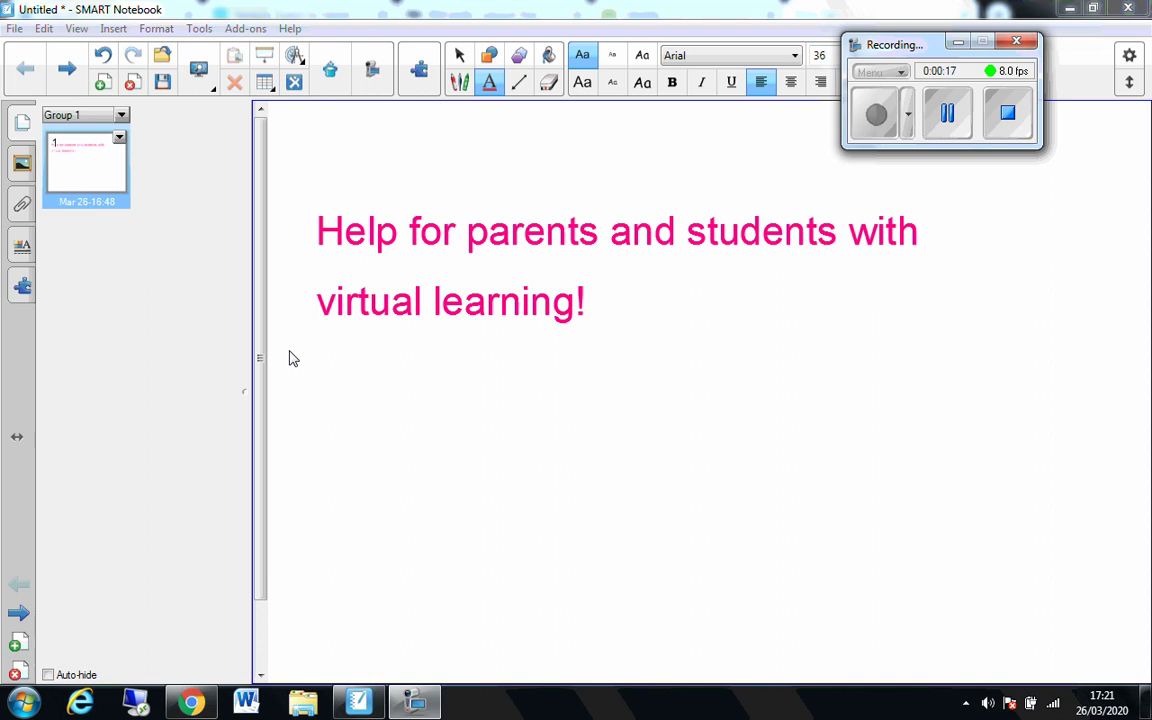
- In Chrome, search for bishop luffa and open the Bishop Luffa School website
left_click(197, 706)
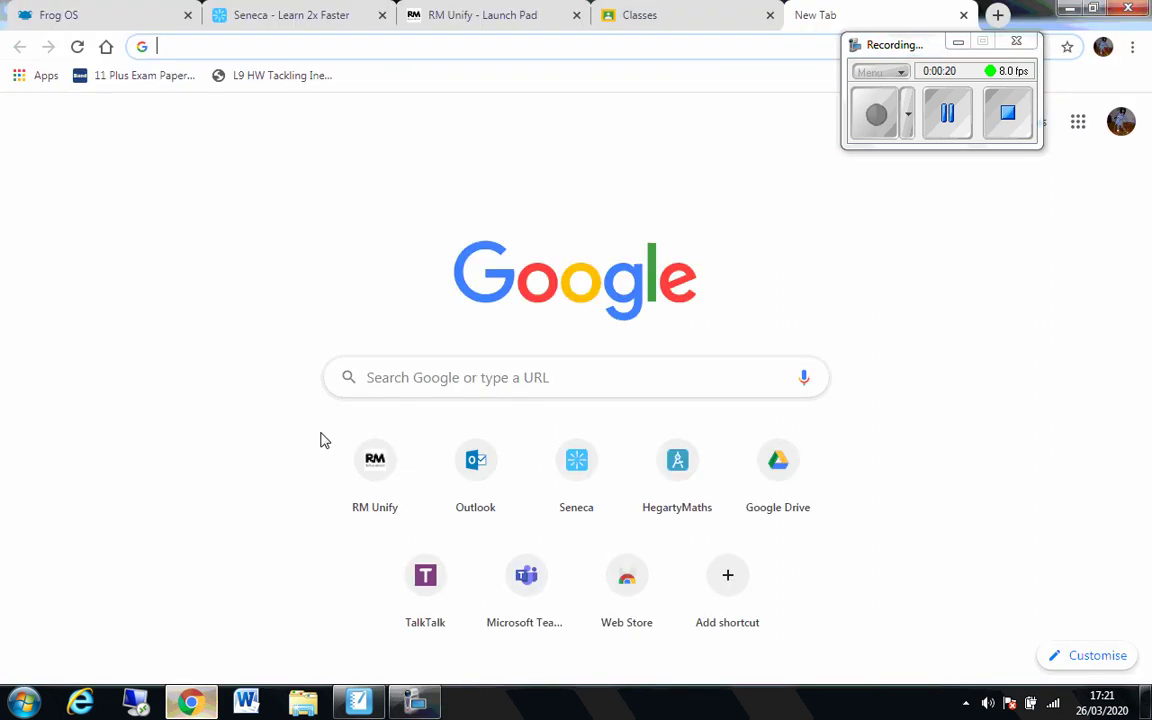
left_click(397, 379)
type("bishop luffa")
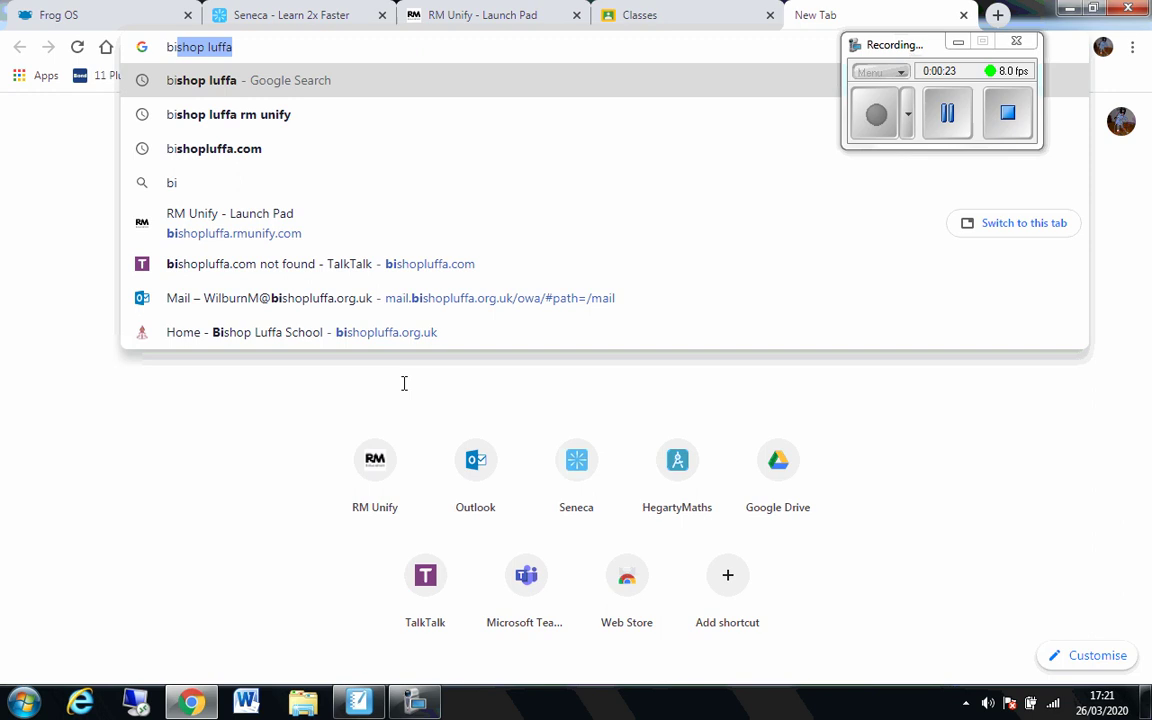
key("Return")
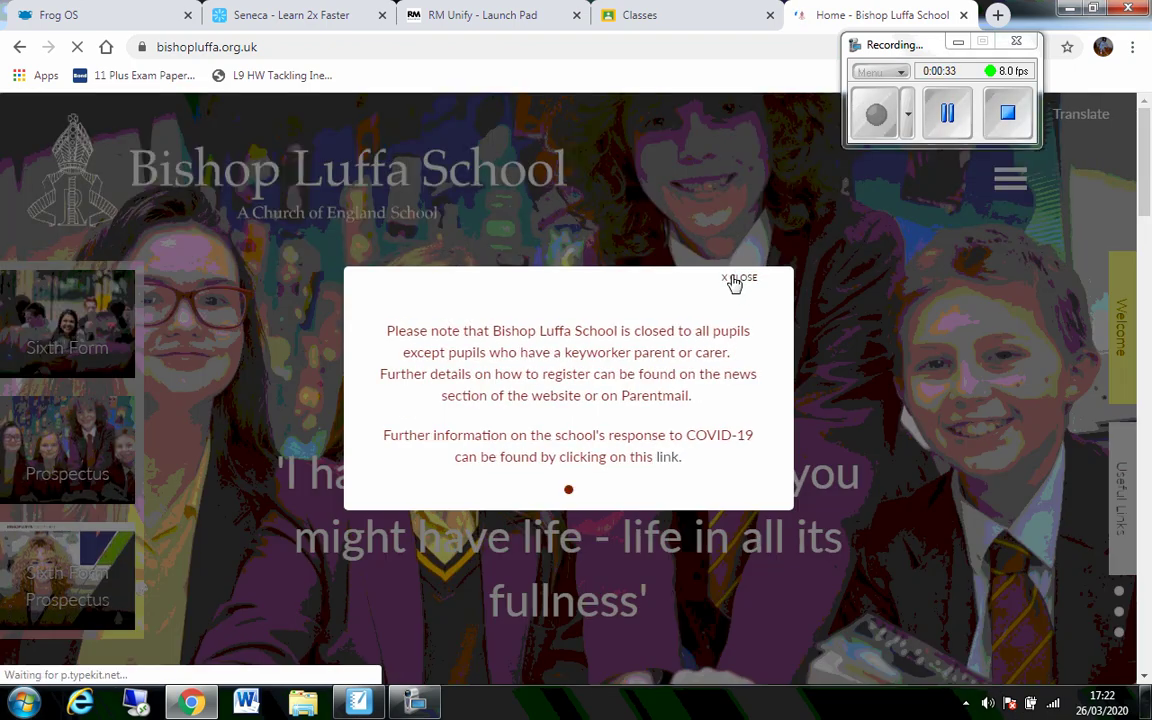
- Dismiss the school closure notice and follow the Useful Links entry to RM Unify
left_click(737, 290)
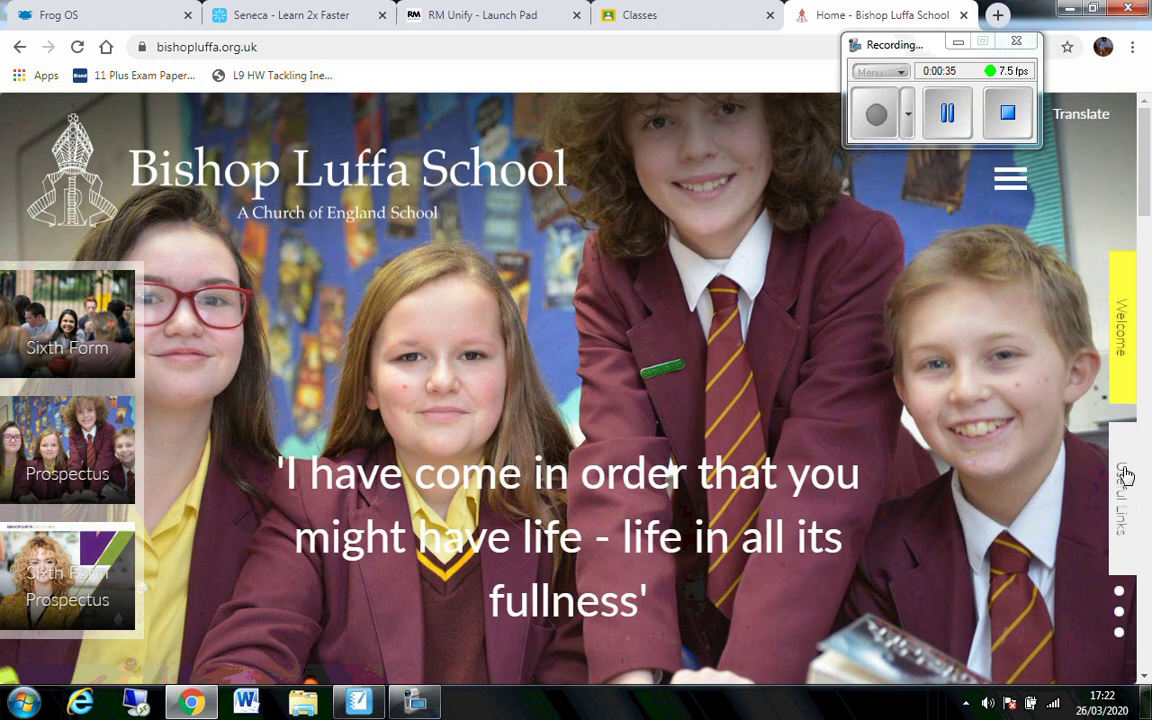
left_click(1125, 503)
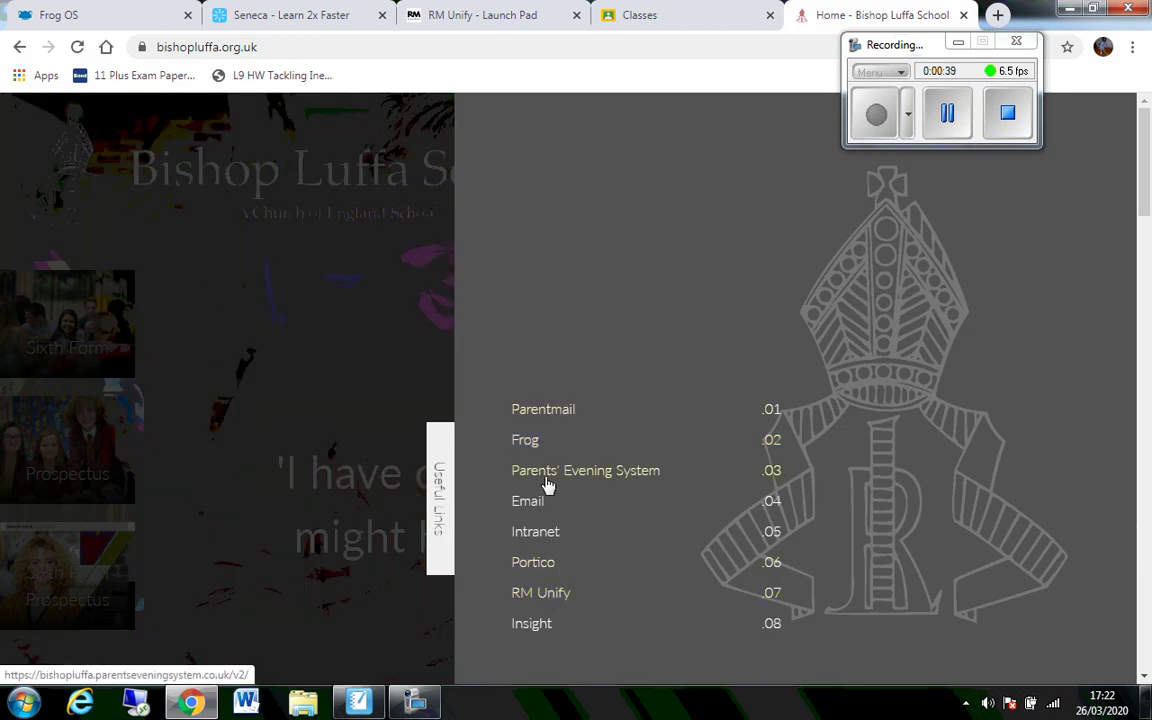
left_click(540, 596)
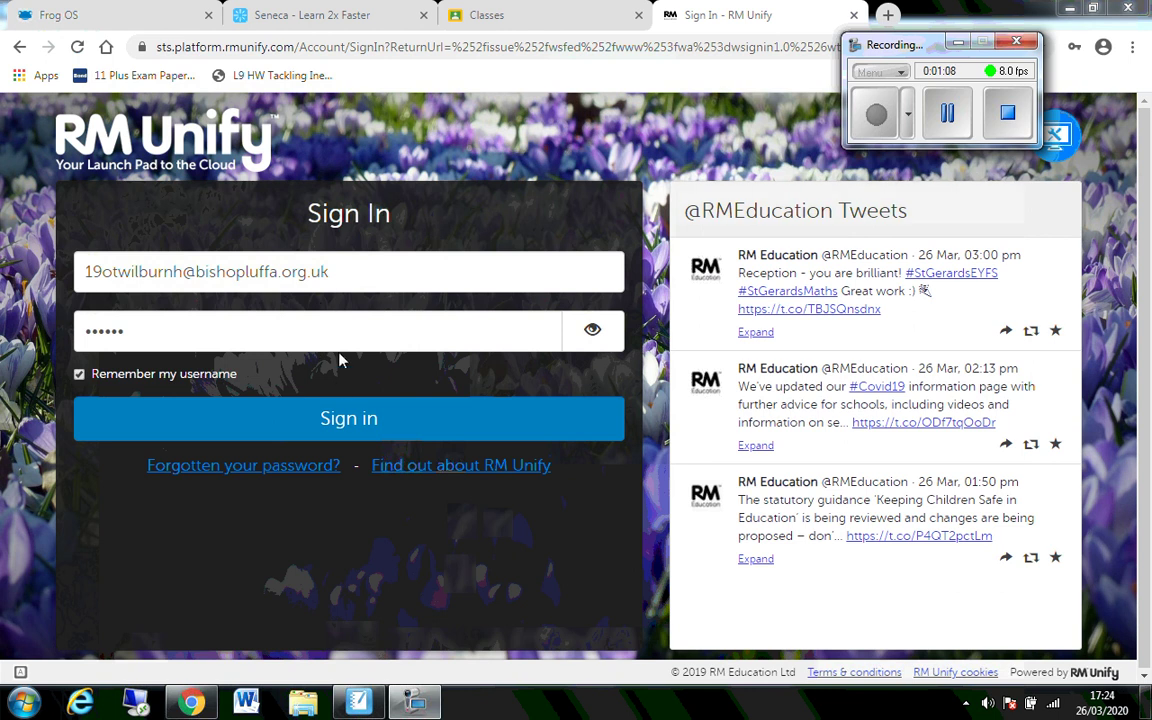
- Sign in to RM Unify with the prefilled school account
left_click(359, 421)
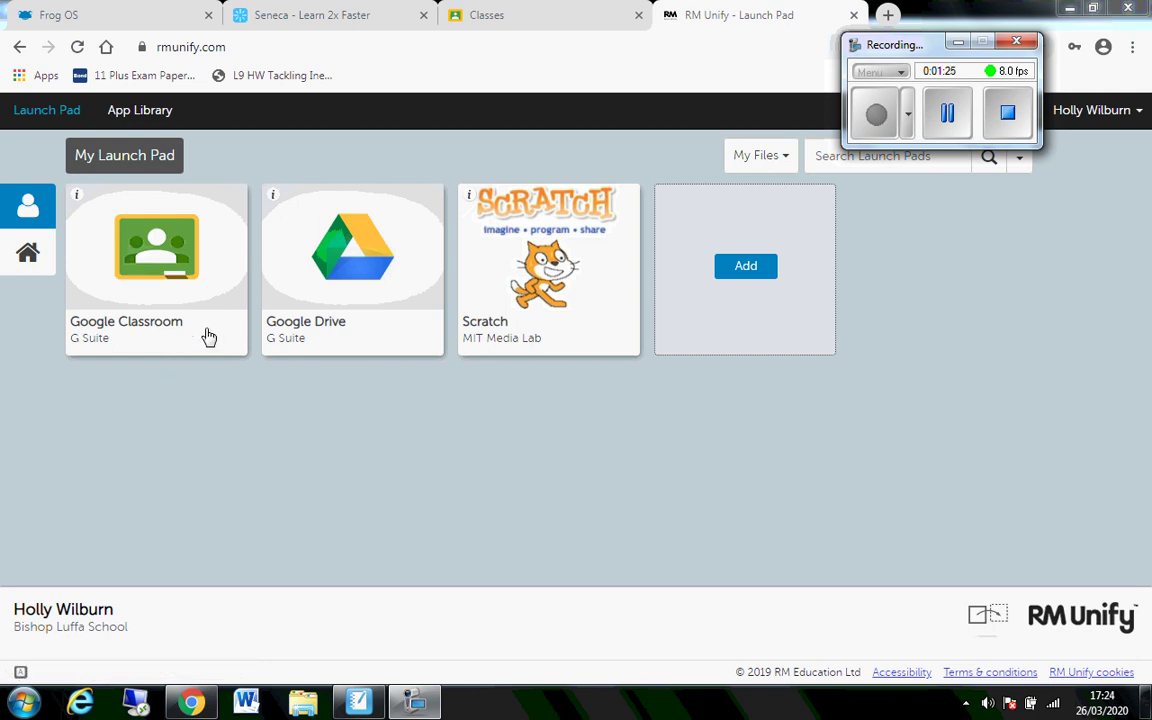
- Search the Bishop Luffa School launch pad for google classroom
left_click(28, 258)
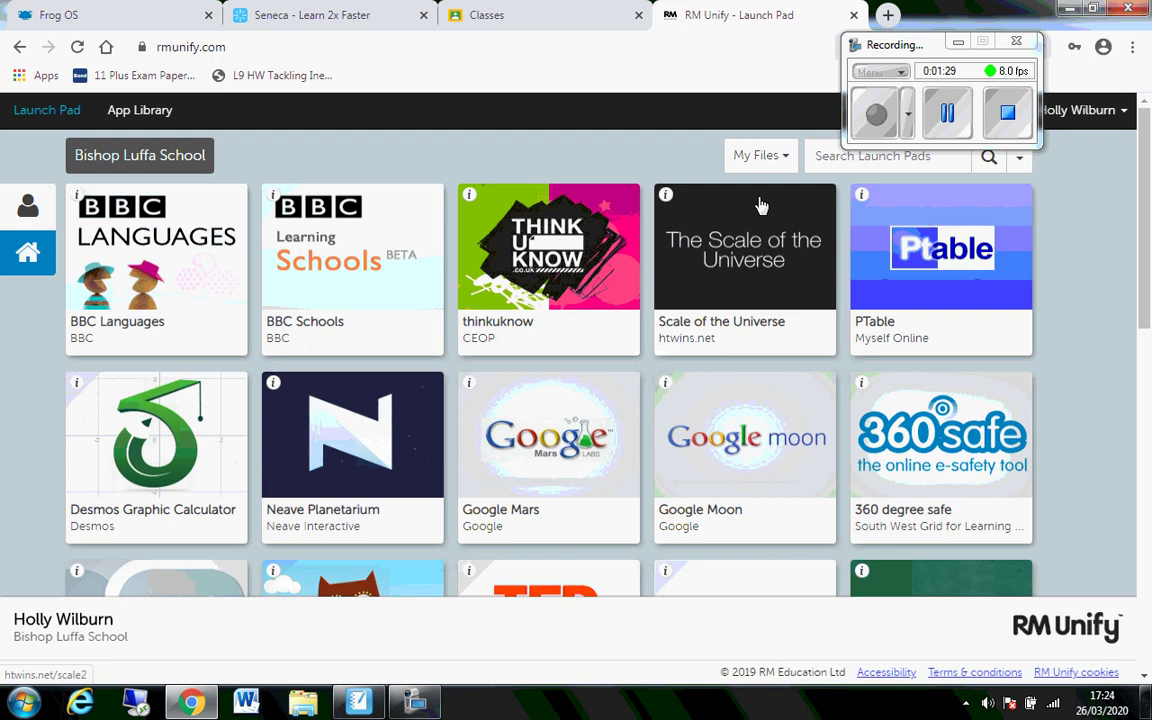
left_click(838, 158)
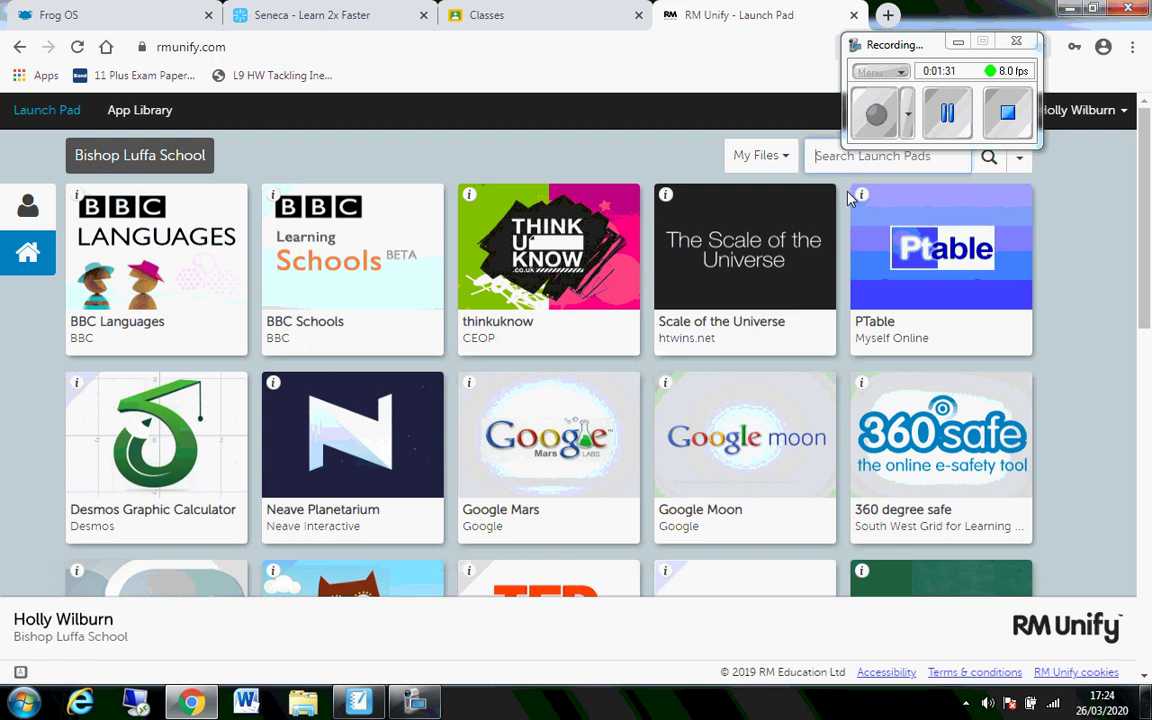
type("google classroo")
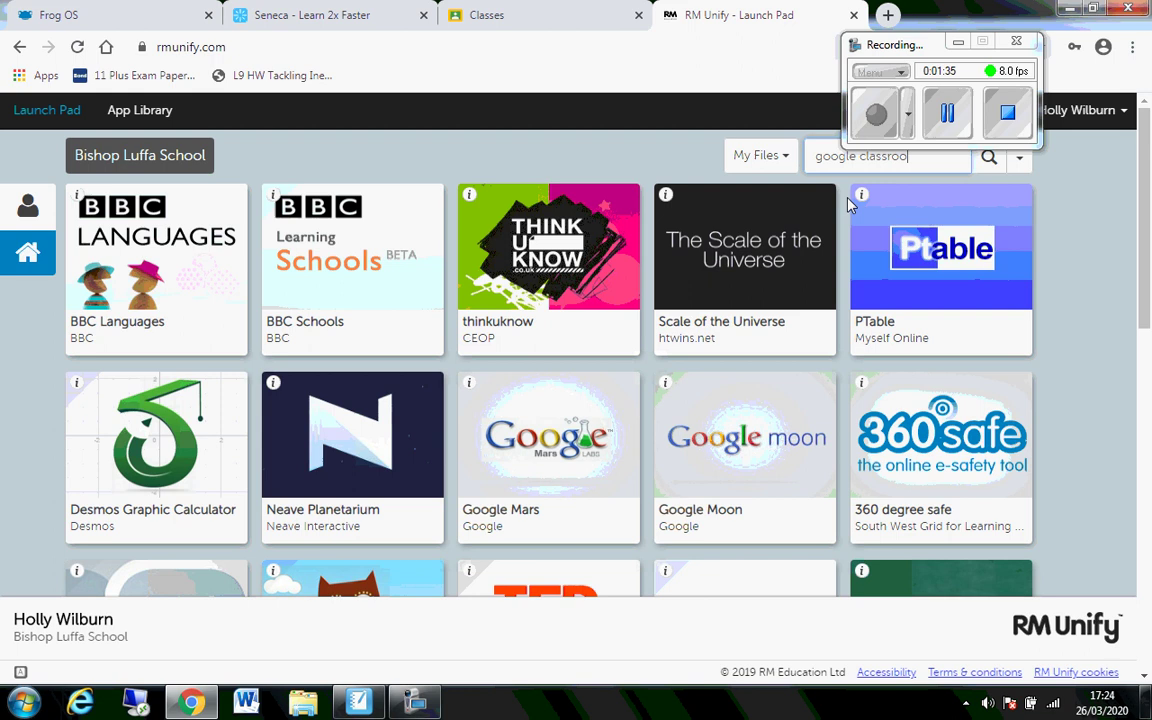
type("m")
key("Return")
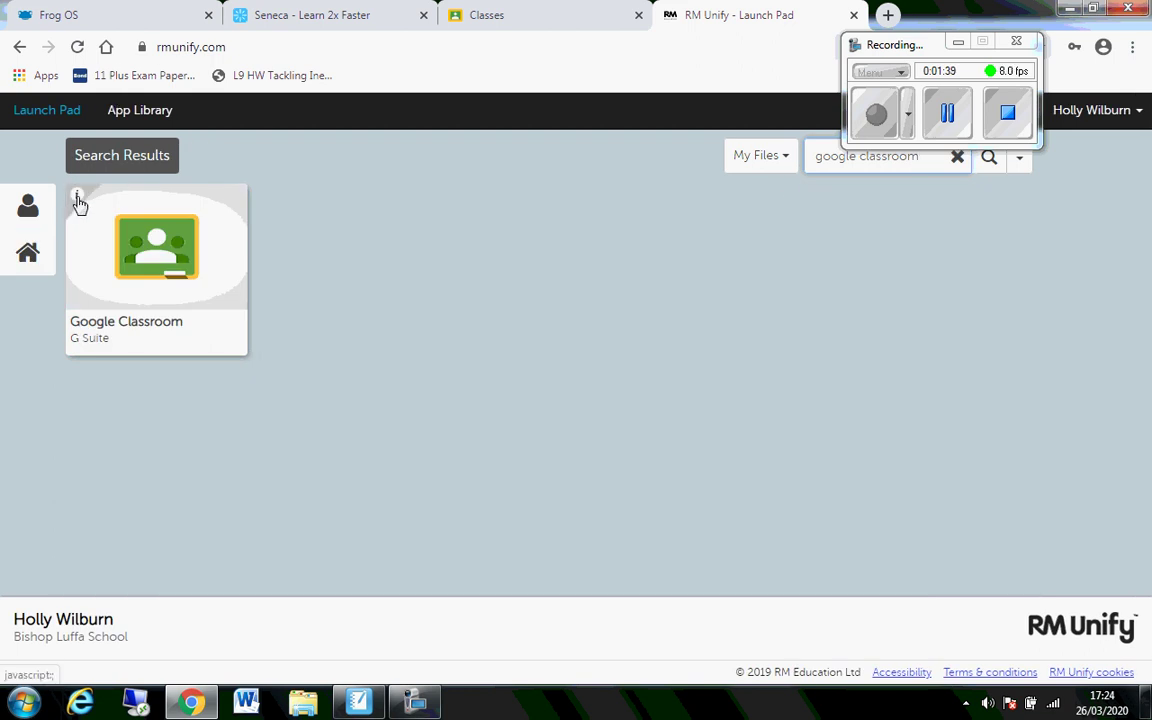
- View the Google Classroom app details, then return to My Launch Pad
left_click(78, 199)
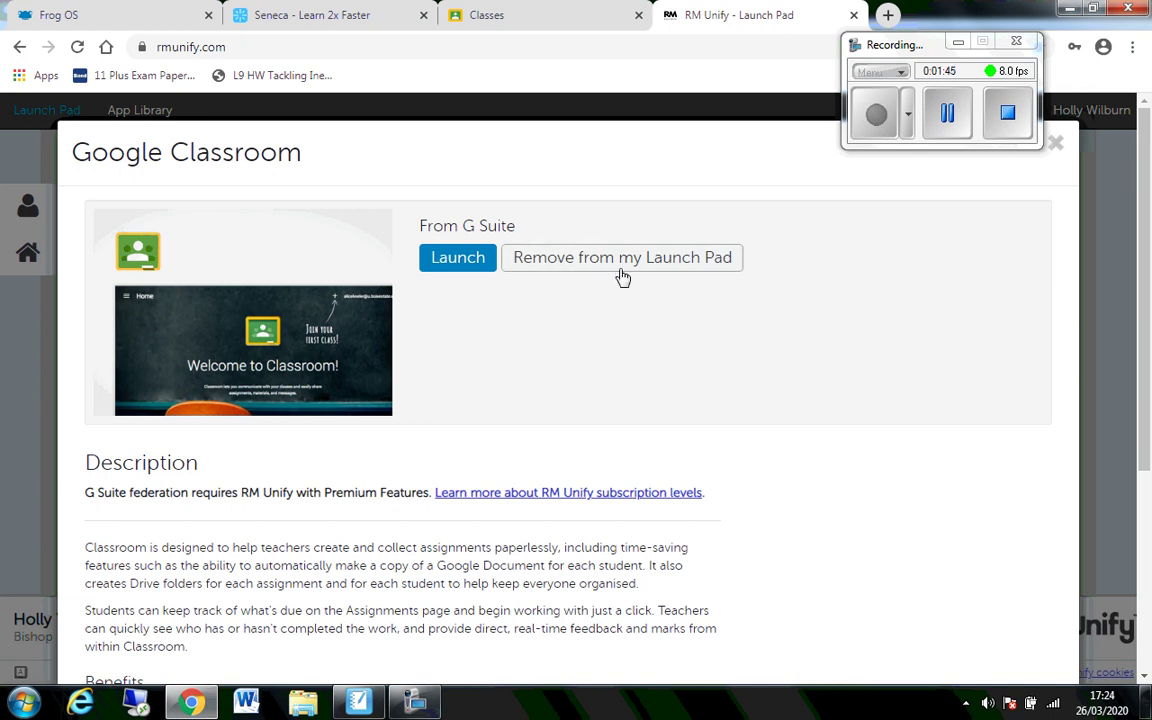
left_click(1055, 143)
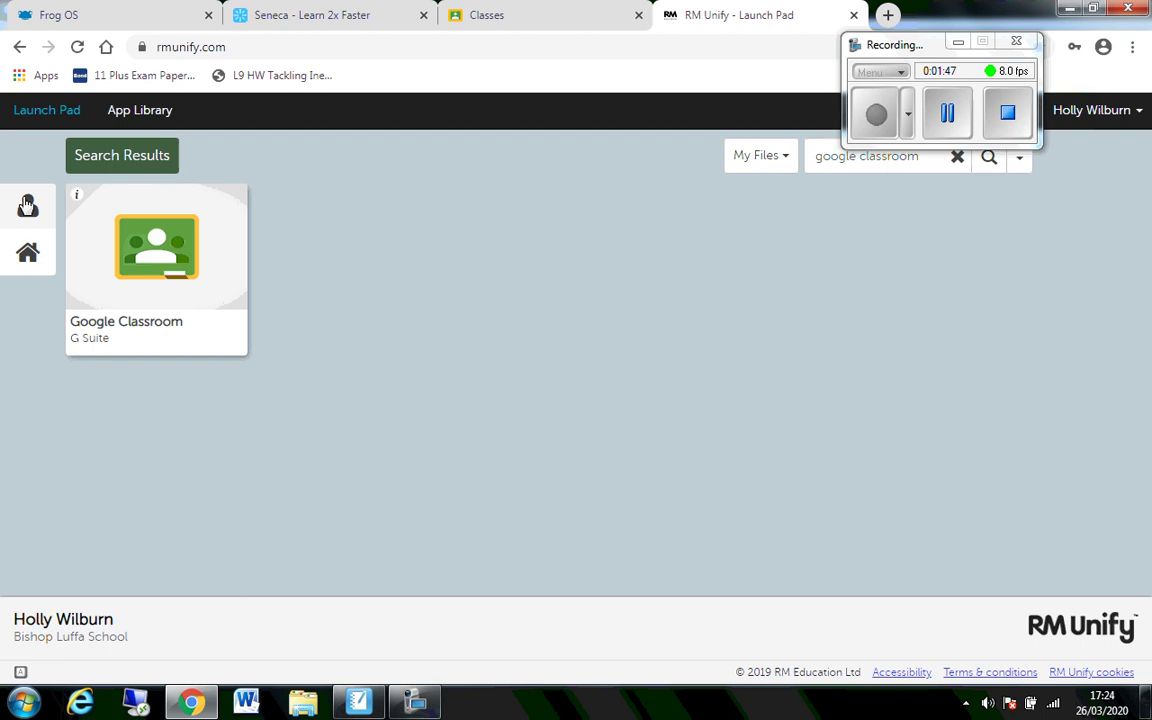
left_click(27, 205)
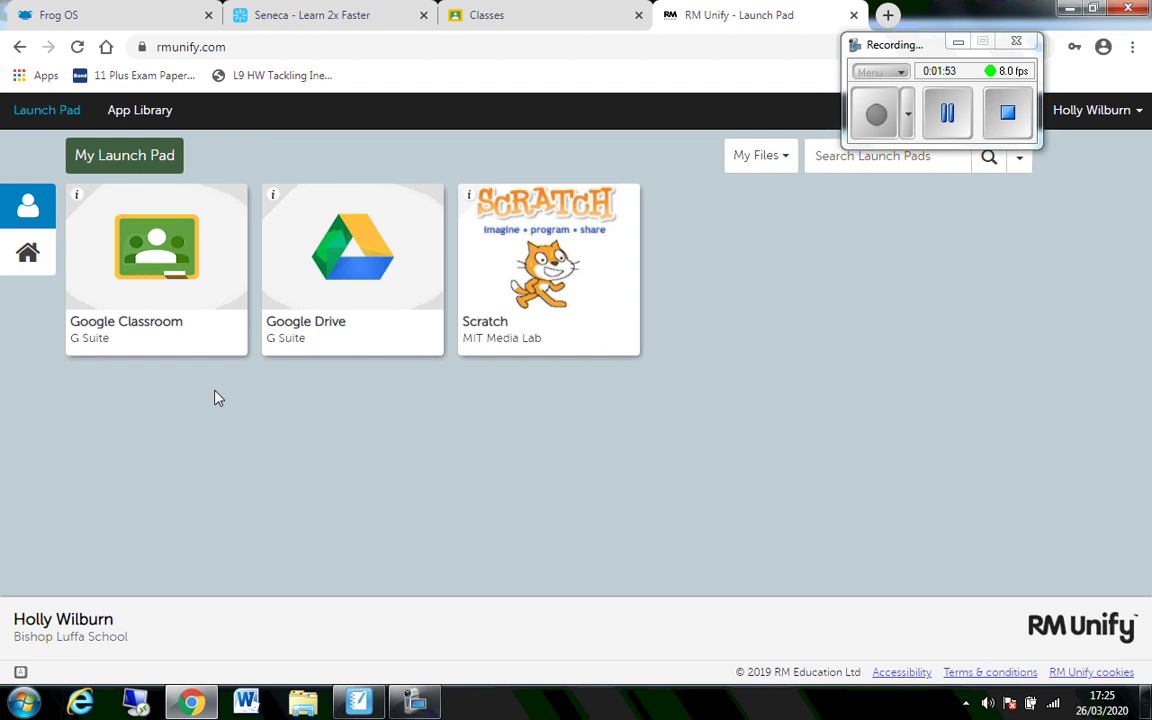
- Launch Google Classroom, confirm the school account, and close the duplicate Classroom tab
left_click(166, 252)
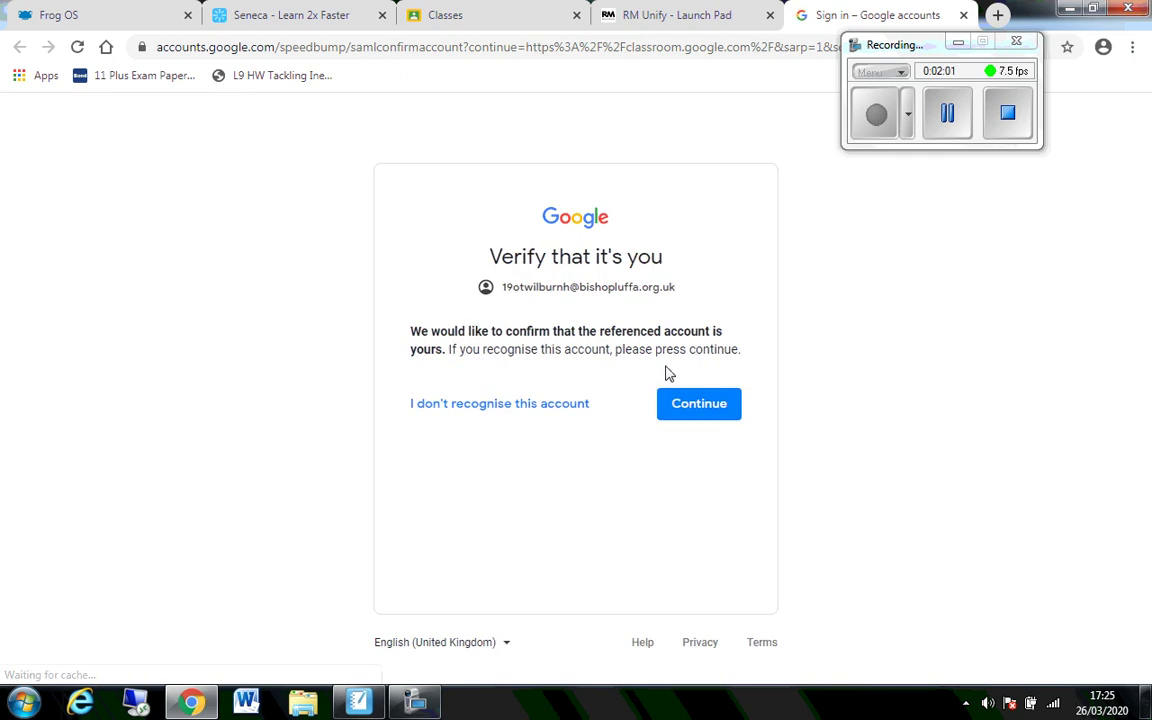
left_click(707, 404)
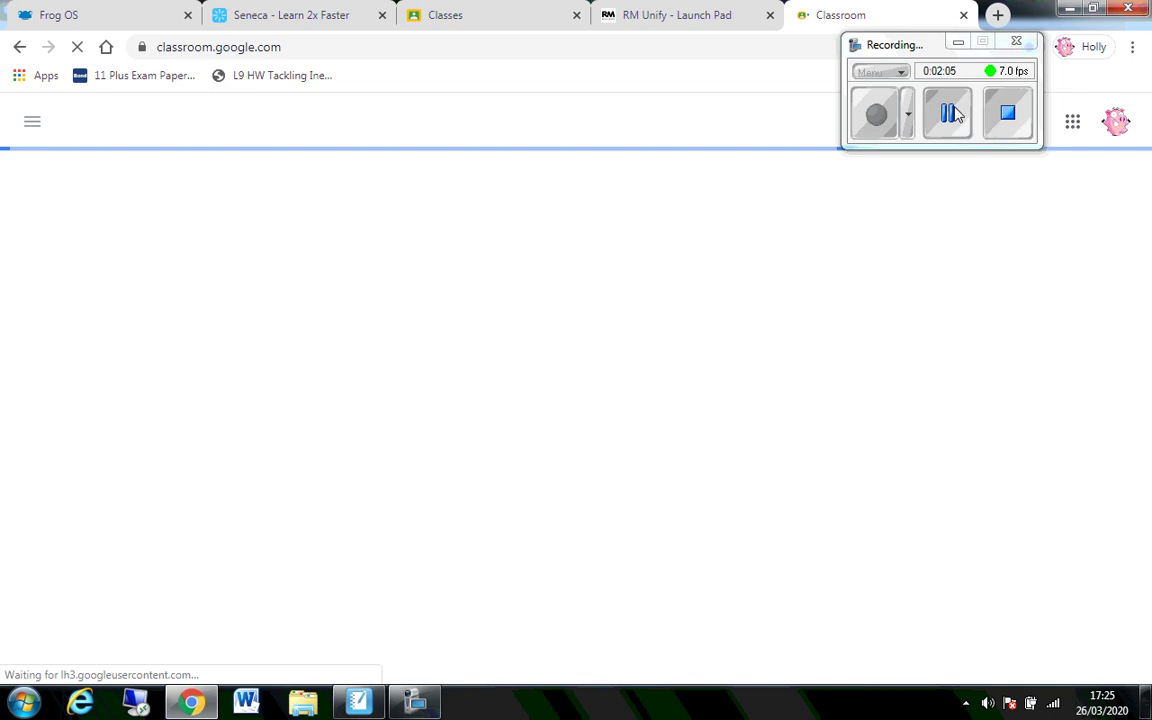
left_click(963, 15)
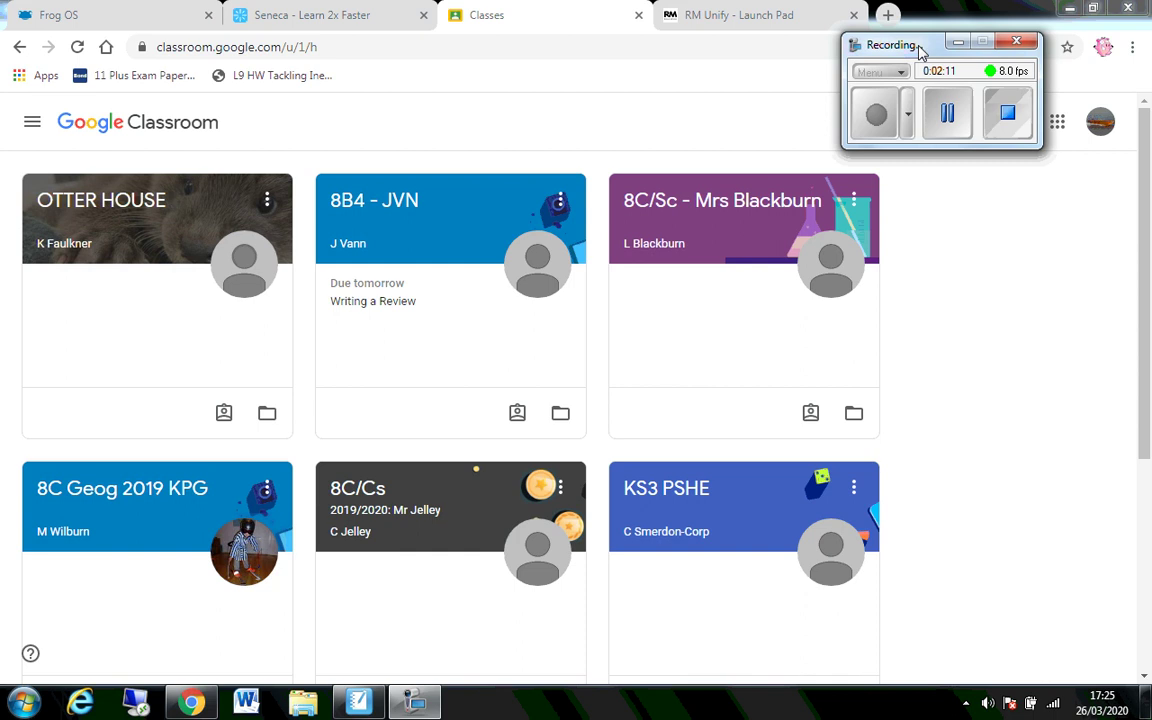
left_click_drag(900, 45, 760, 15)
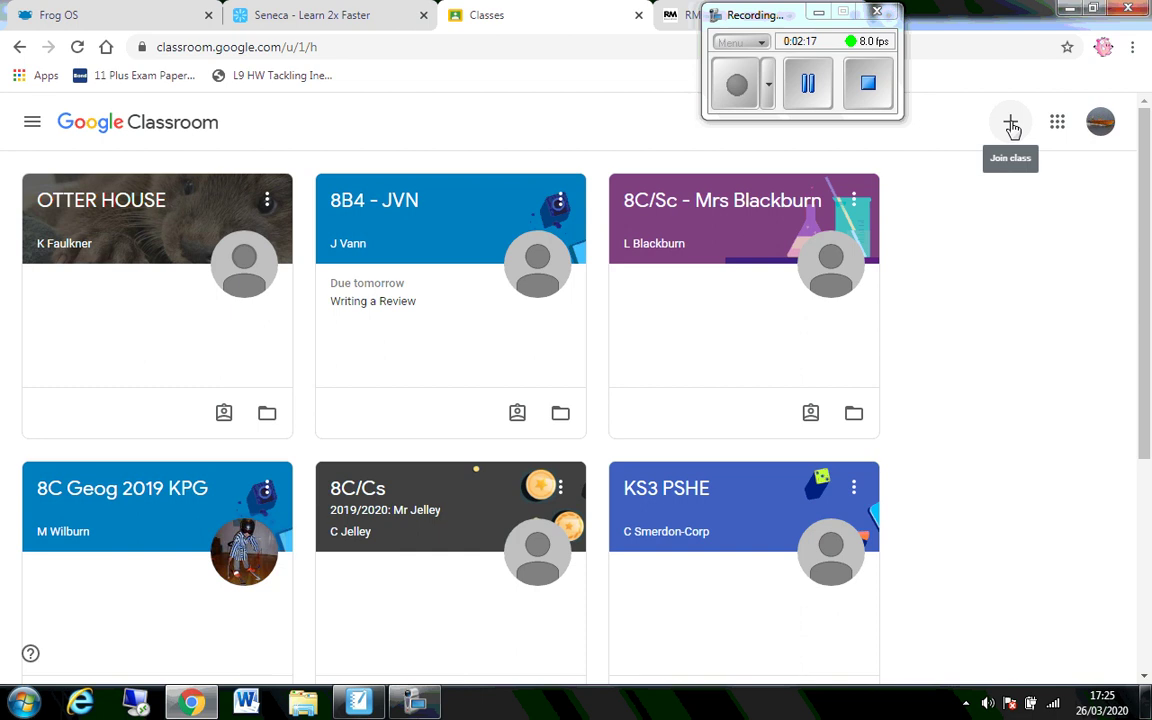
- Join the 7G Geog 2019 class by entering the teacher's class code
left_click(1012, 128)
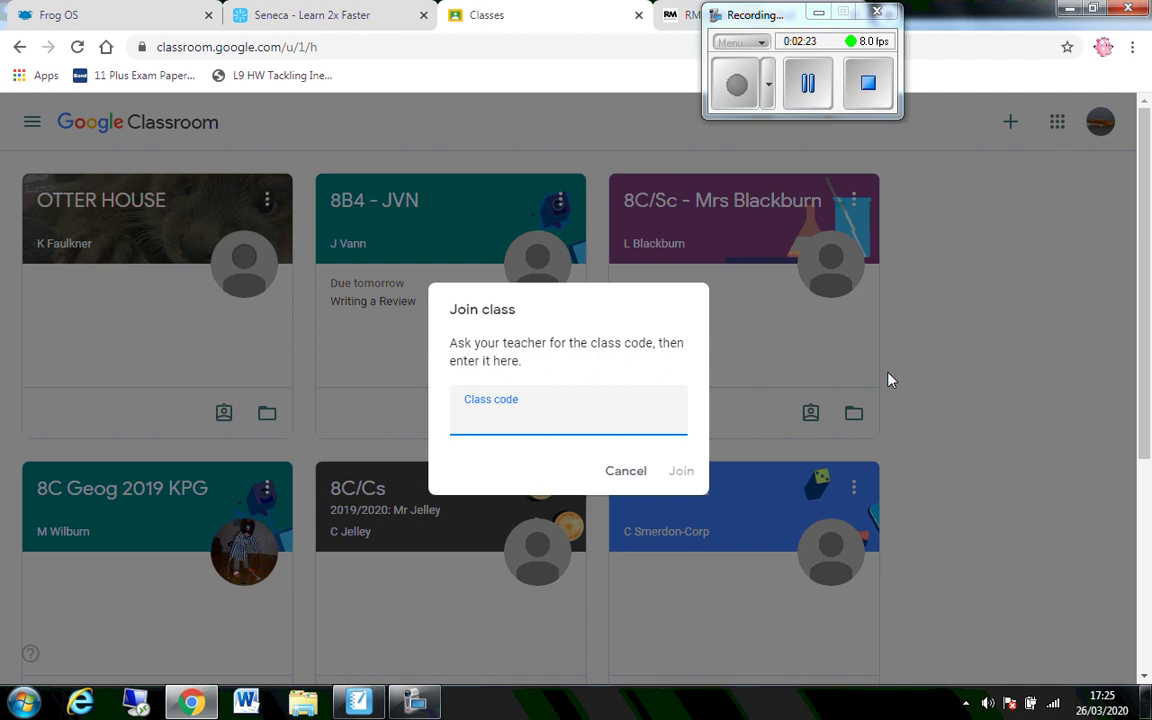
left_click(806, 84)
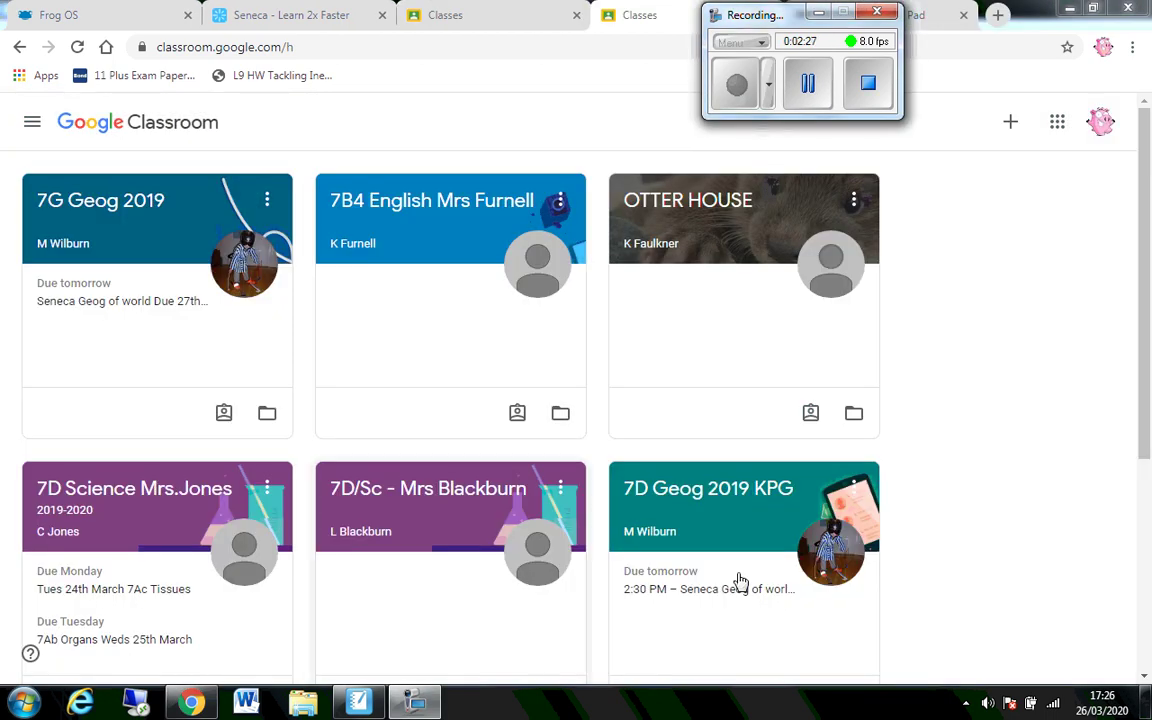
left_click(1013, 123)
left_click(940, 168)
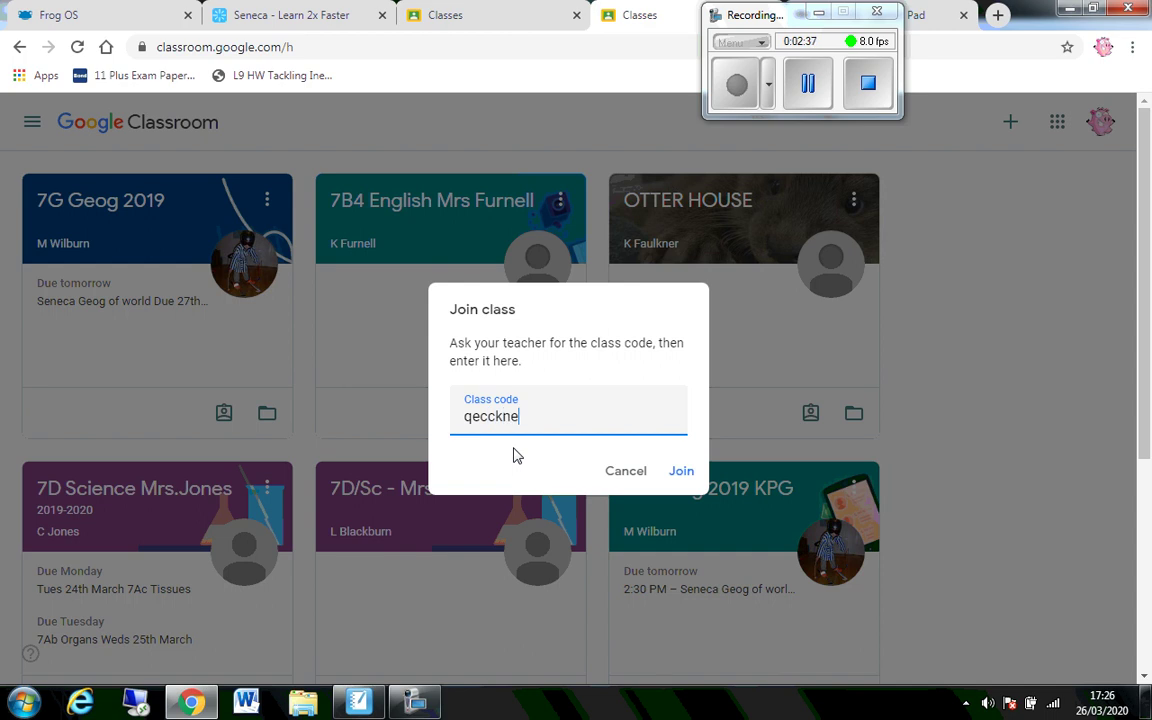
left_click(683, 471)
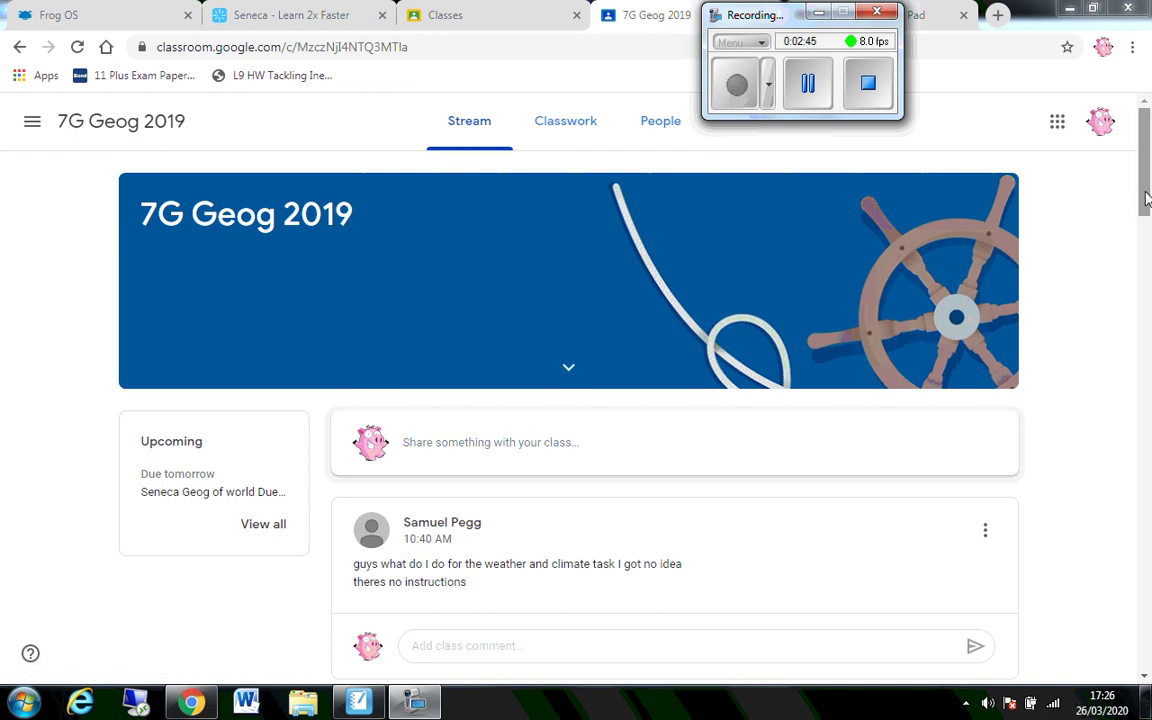
- Expand the Seneca Geog of world assignment under Classwork and select its class code
left_click_drag(1140, 135, 1131, 159)
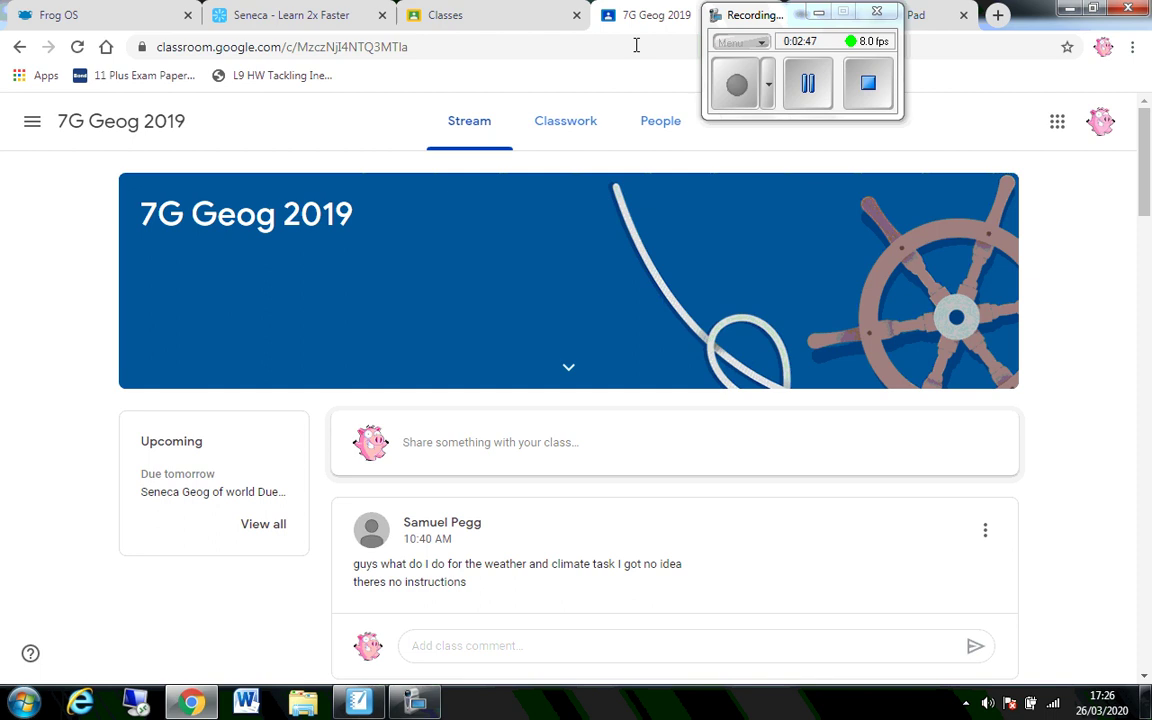
left_click(565, 131)
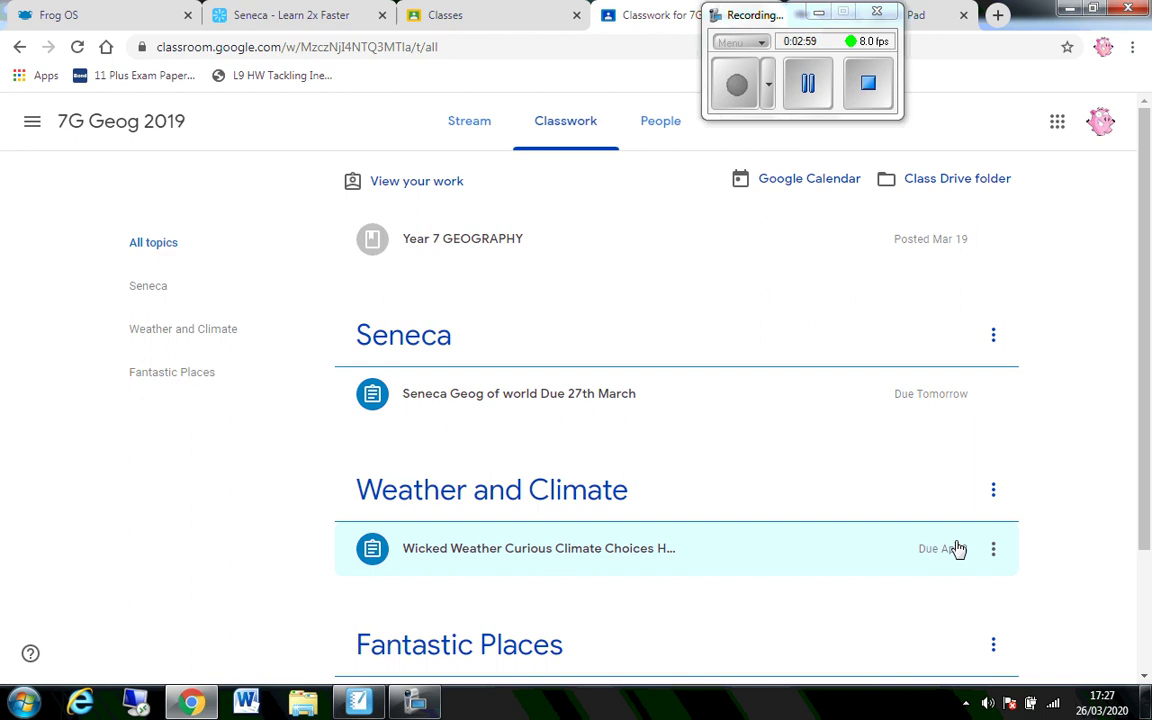
scroll(1150, 390, "down", 1)
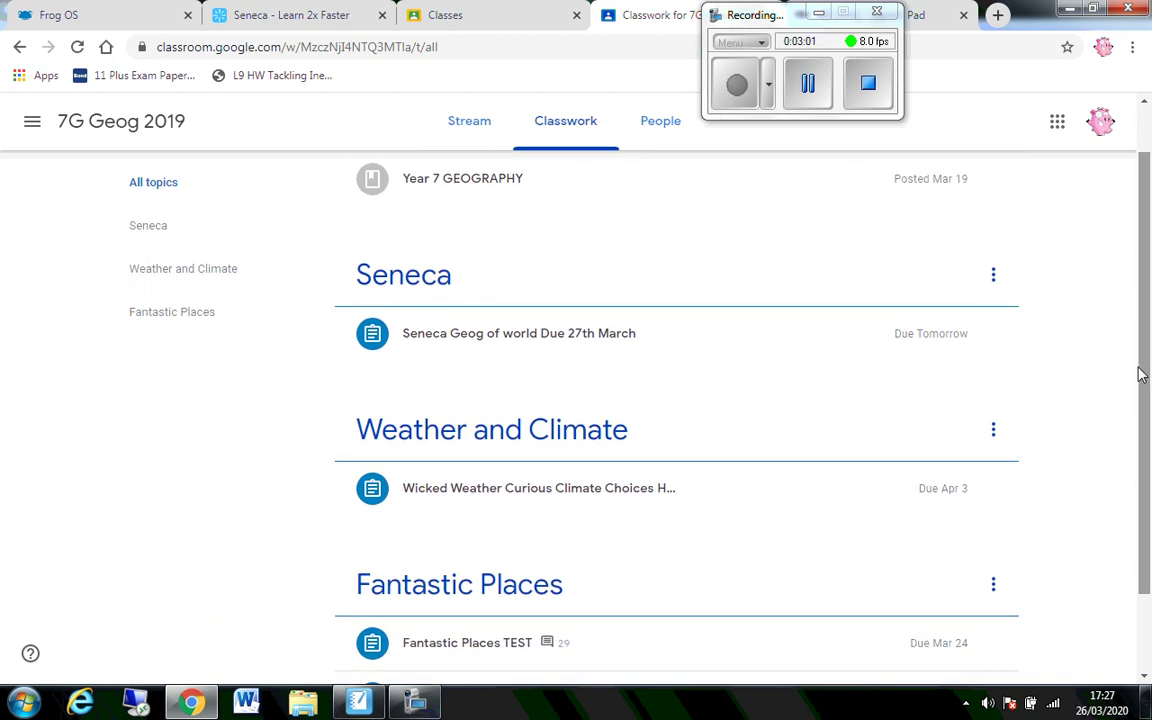
scroll(1143, 370, "up", 1)
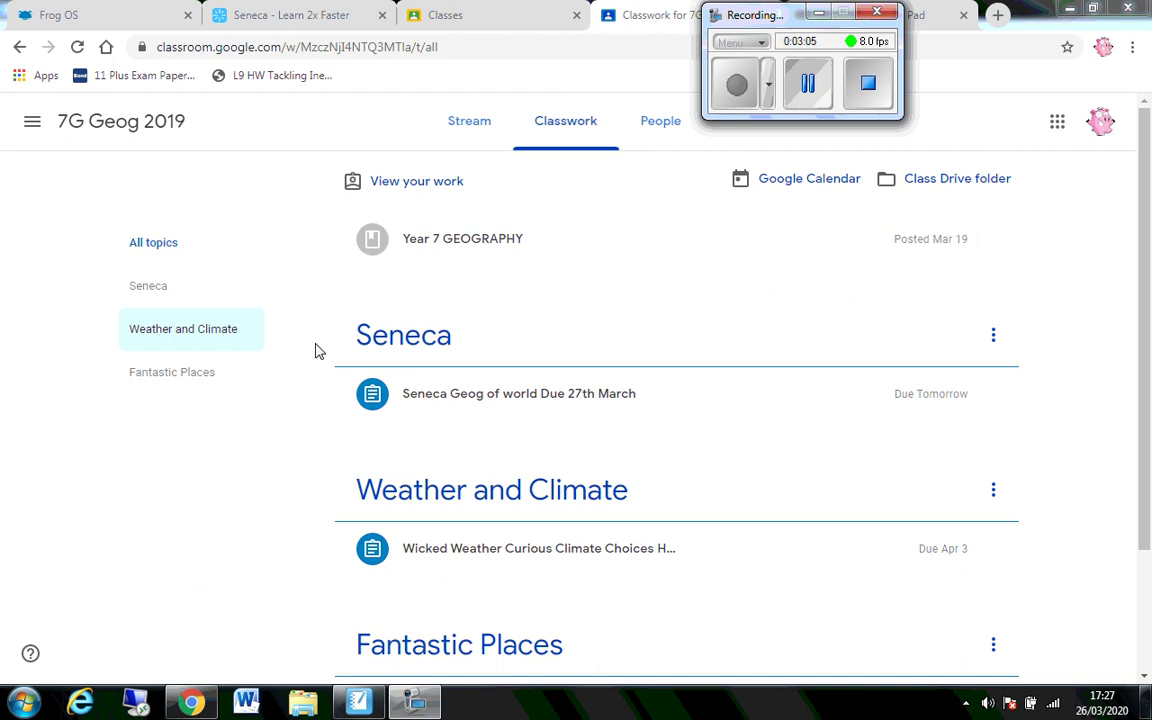
left_click(503, 398)
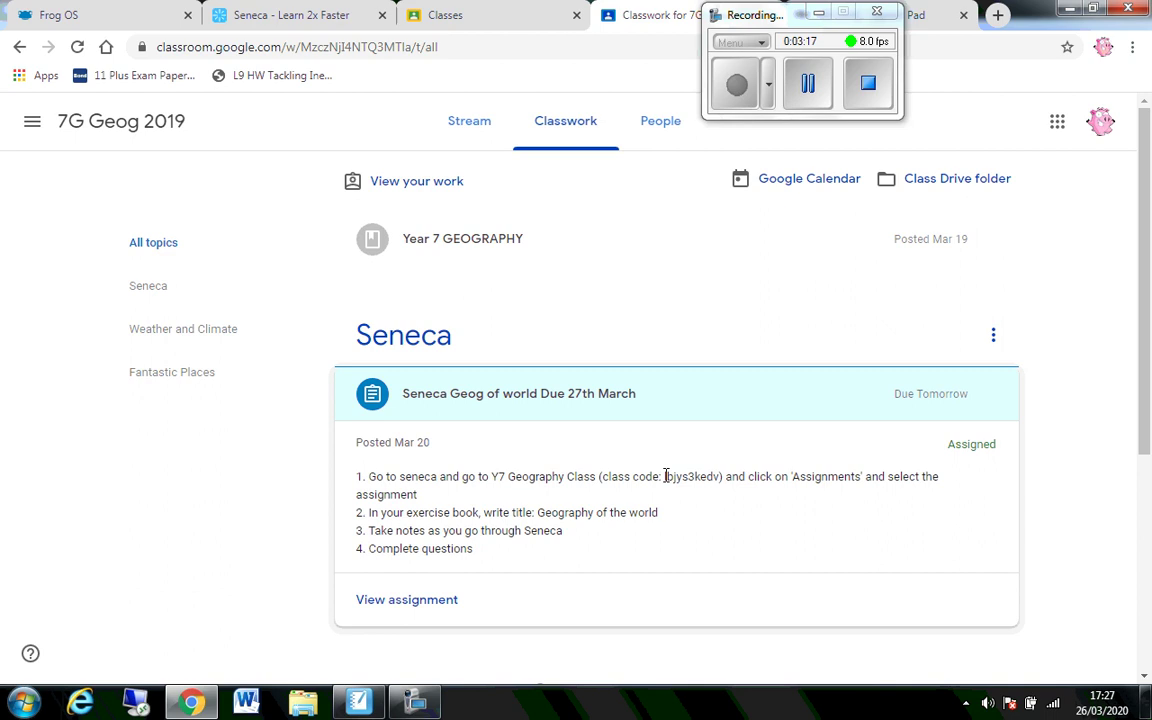
left_click_drag(662, 477, 698, 480)
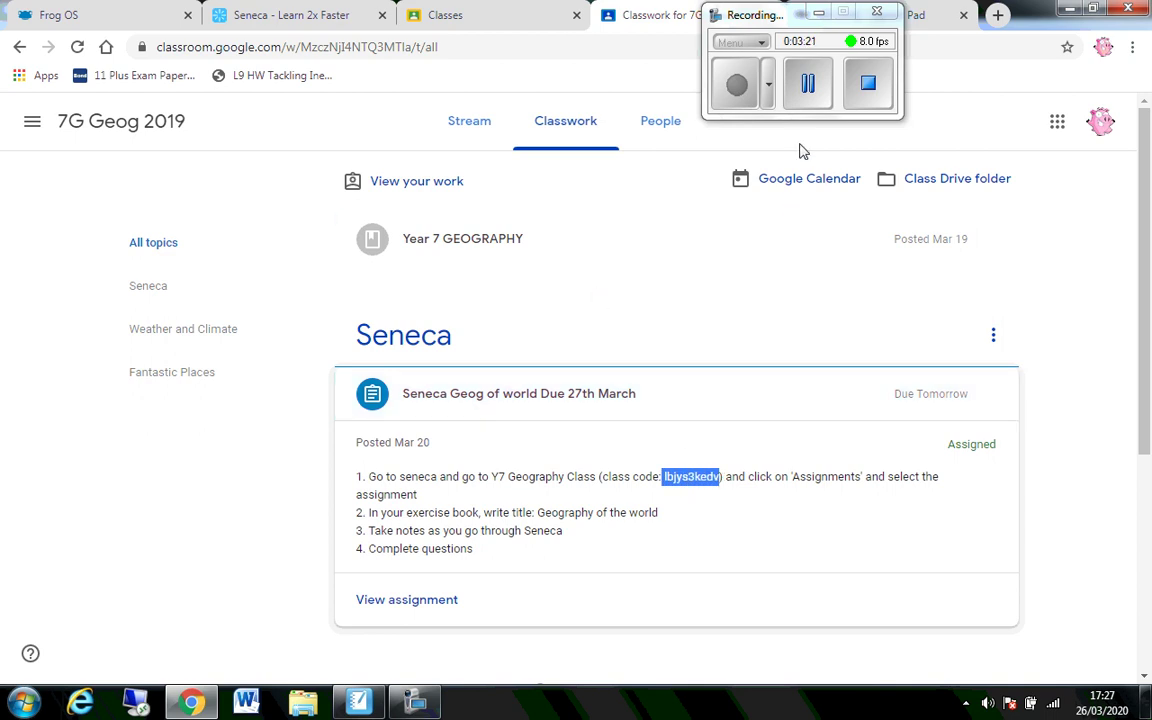
left_click_drag(797, 98, 929, 153)
- In a new tab, go to the Seneca website and log in to the dashboard
left_click(997, 15)
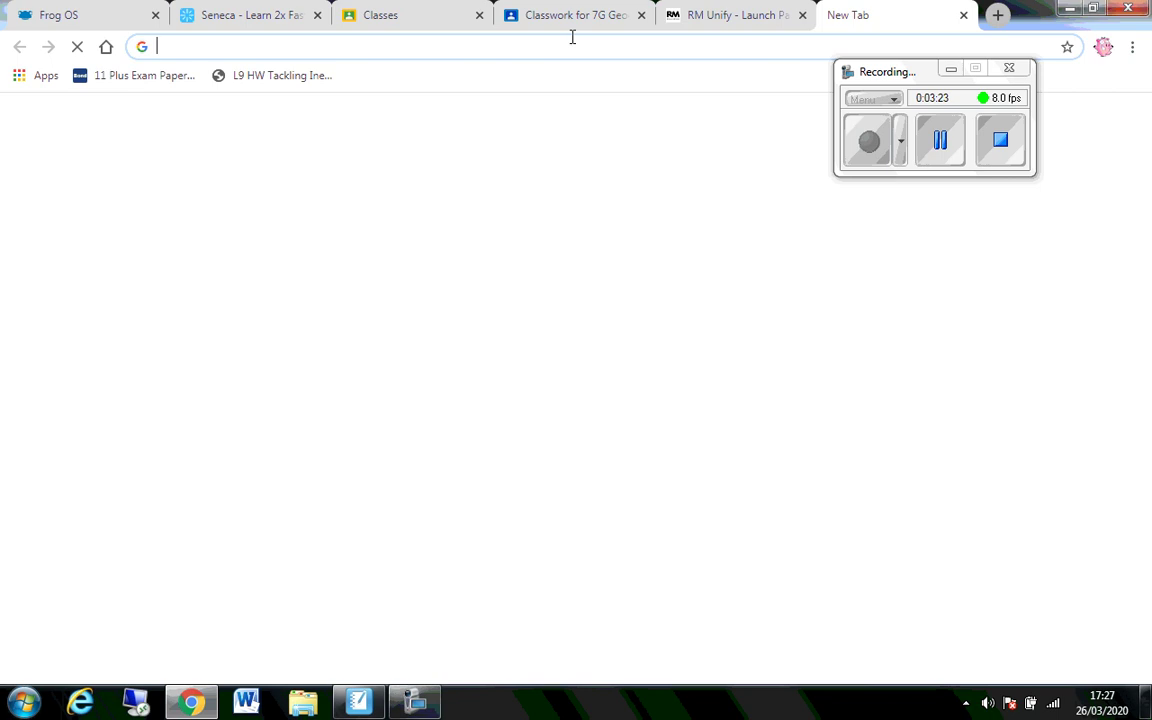
type("seneca")
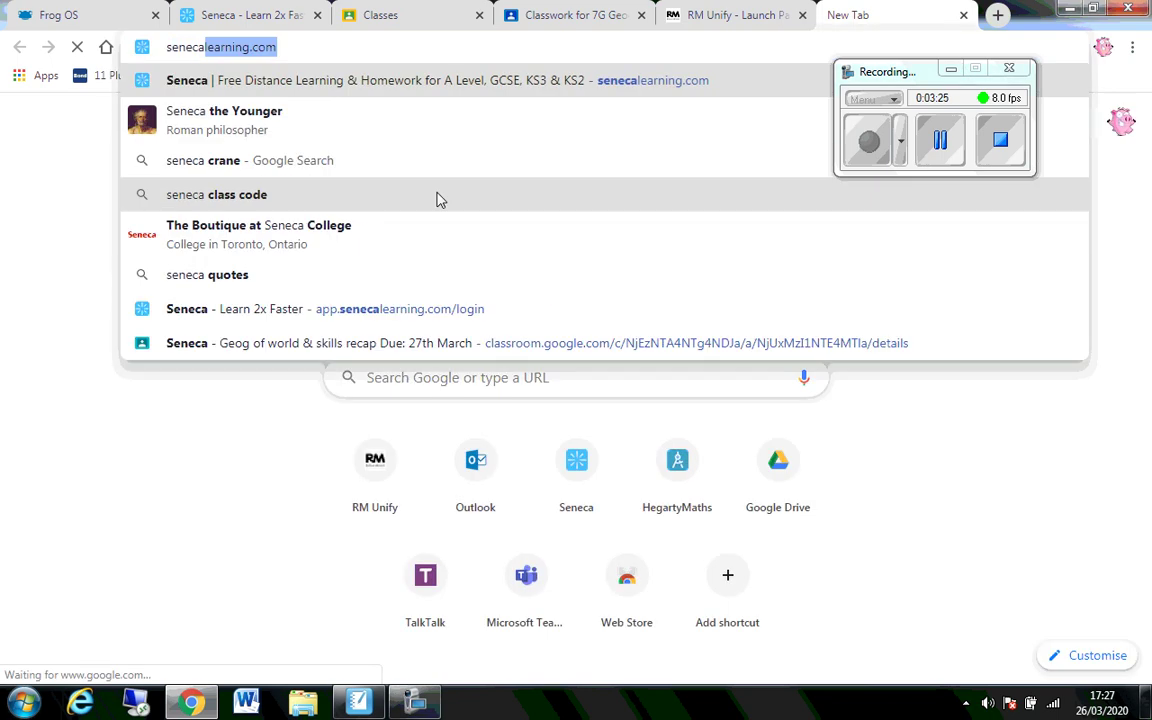
key("Return")
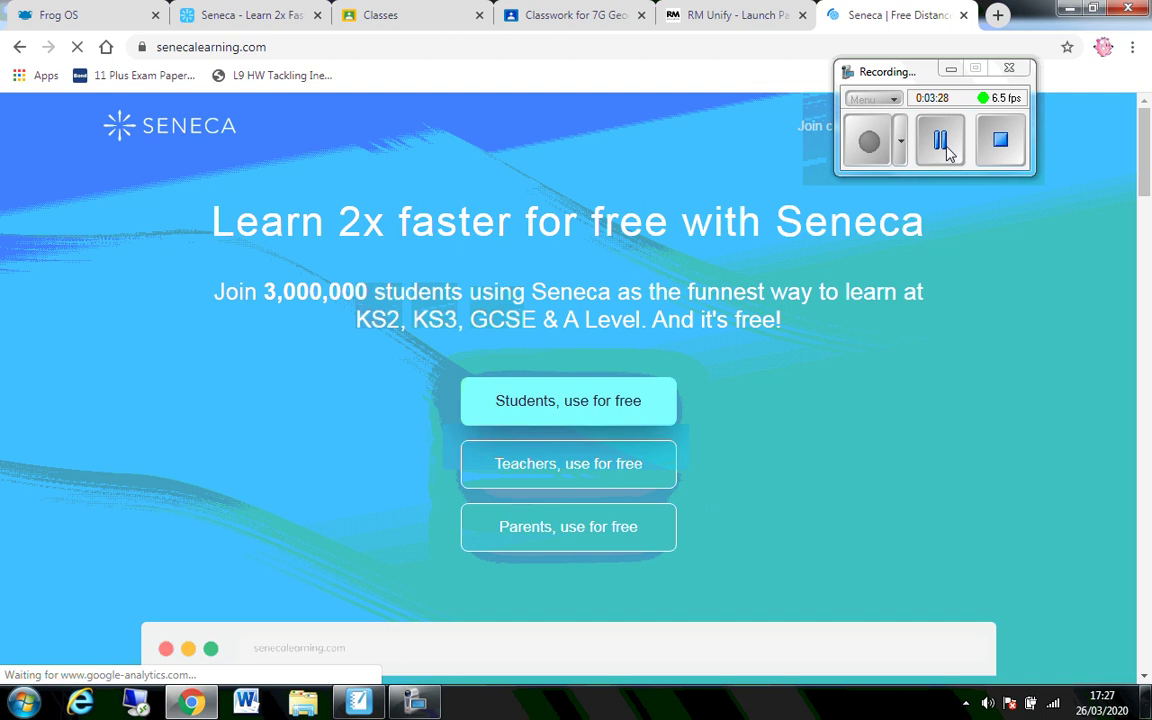
left_click(884, 80)
left_click_drag(884, 80, 545, 47)
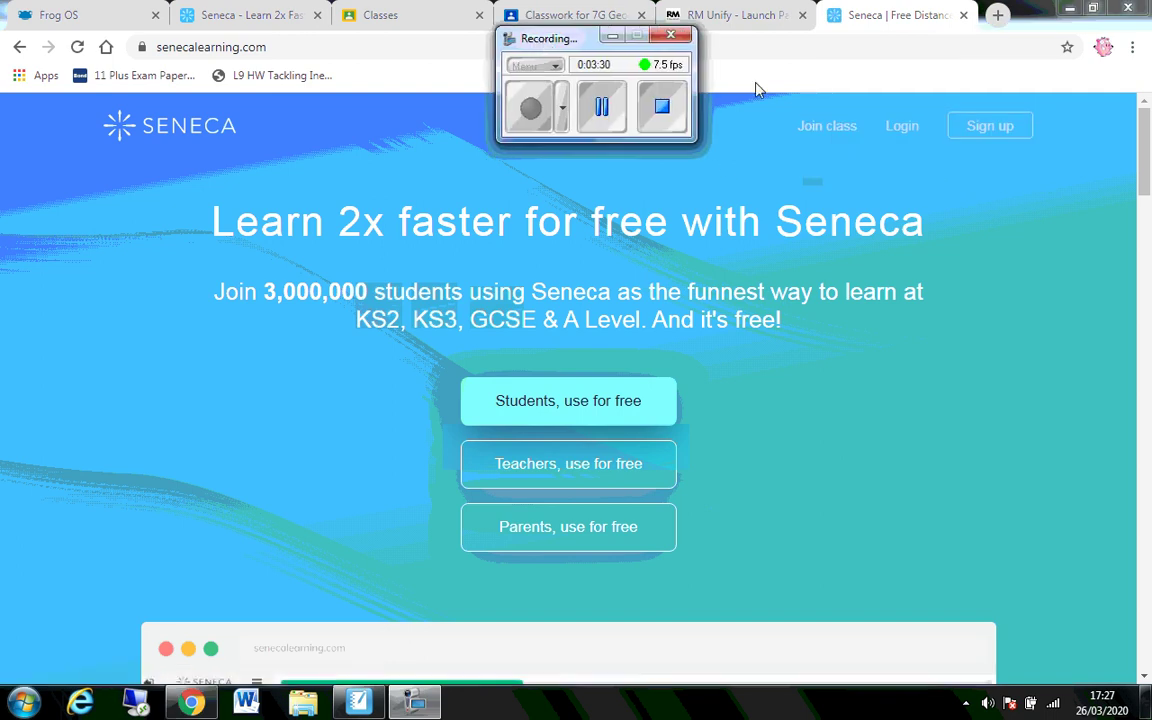
left_click(912, 130)
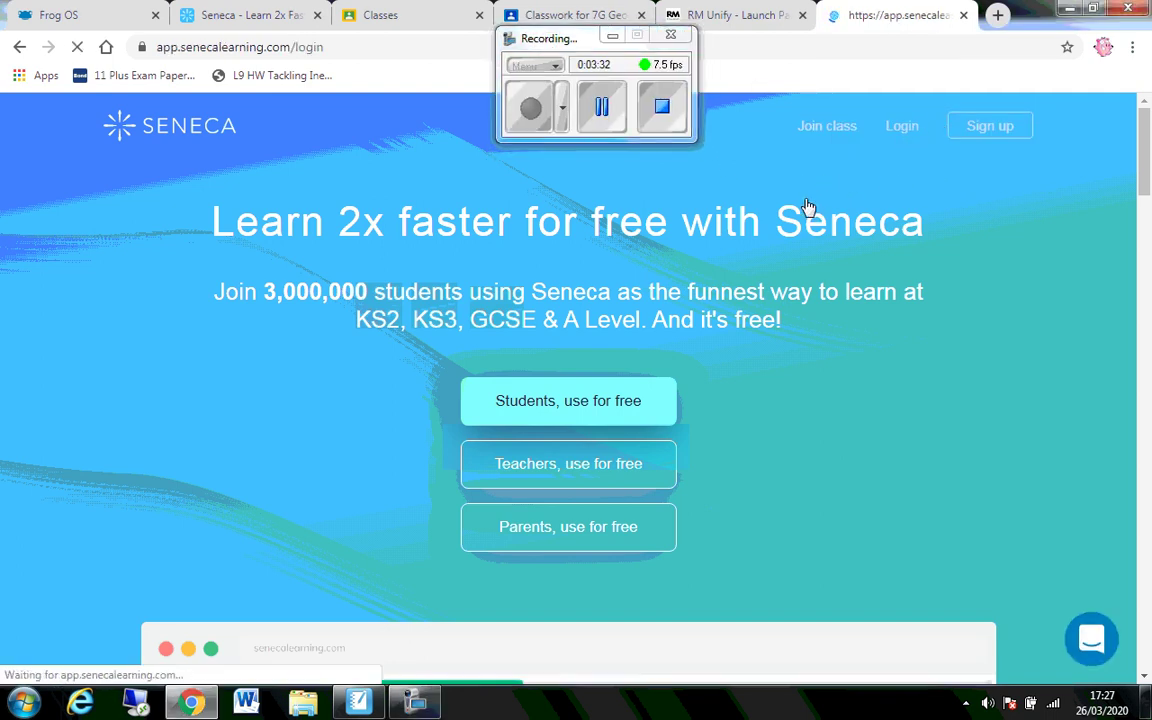
left_click(573, 108)
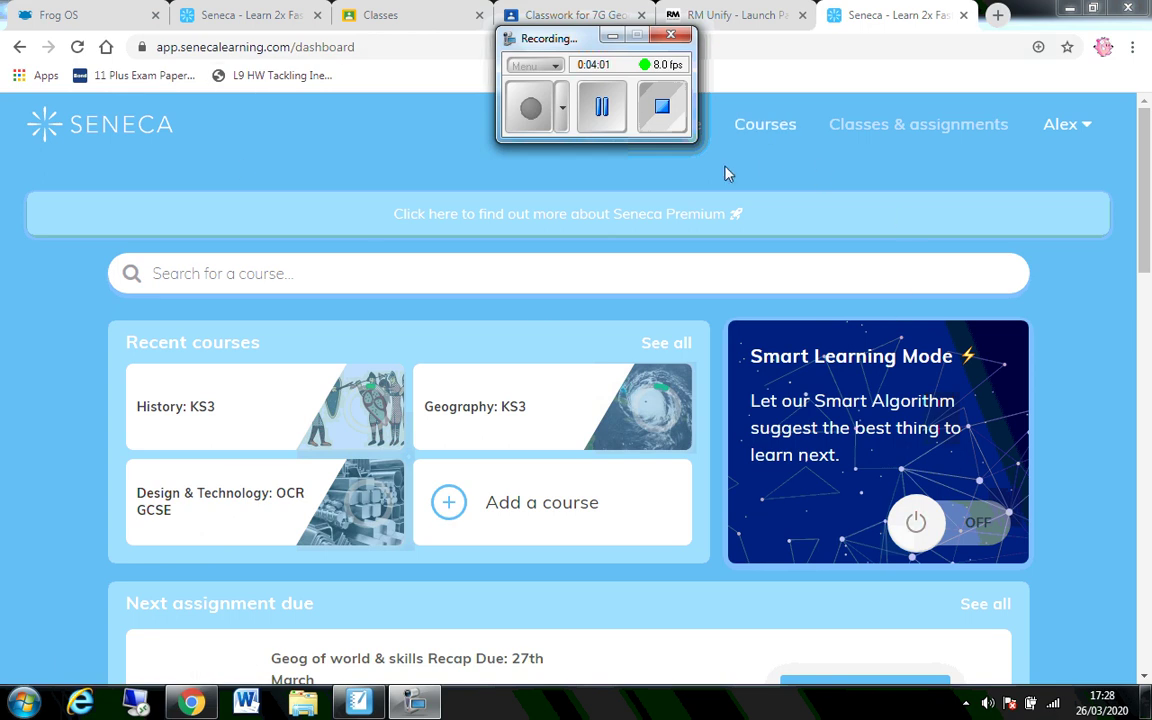
- Show Seneca's Classes & assignments page with Year 8 History, Y8 Geographers and Year 8 2019
left_click(896, 128)
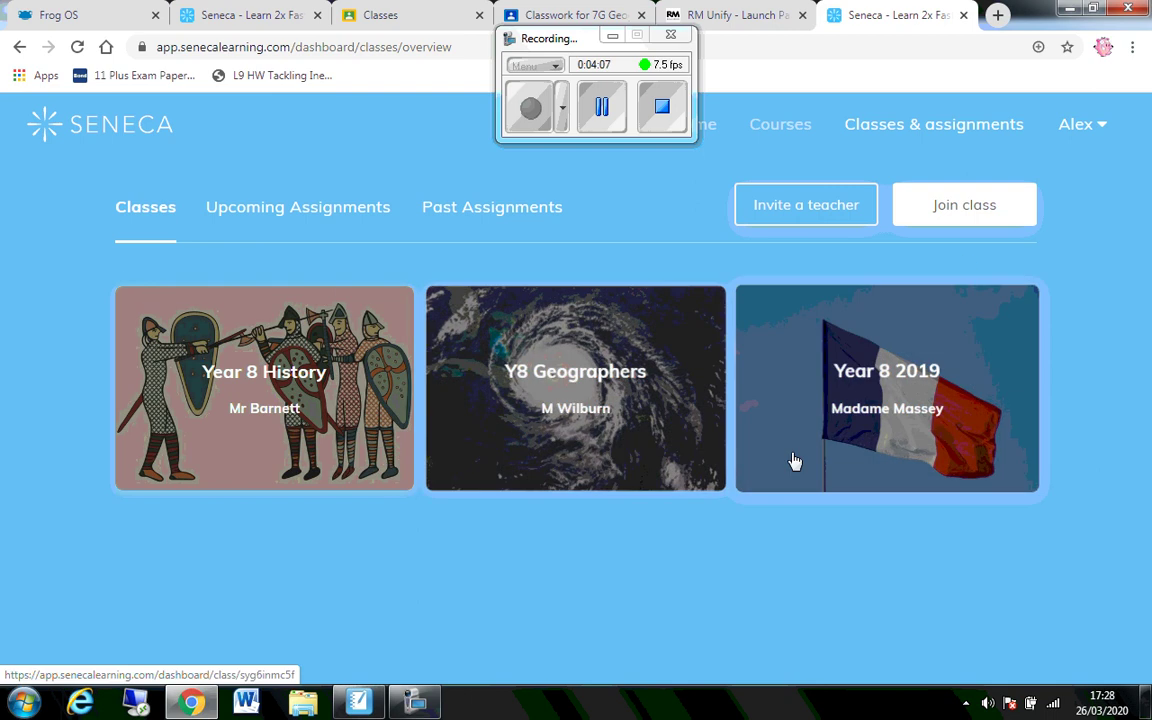
- Paste the copied class code into Join class to join Y7 Geographers
left_click(969, 214)
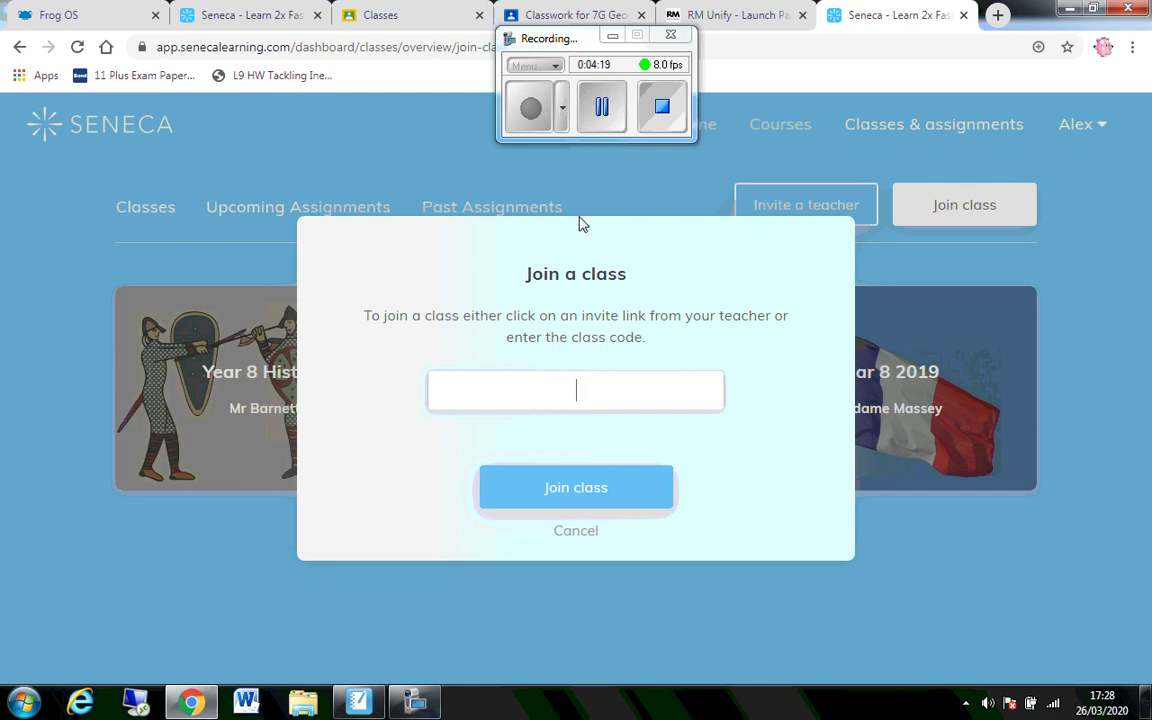
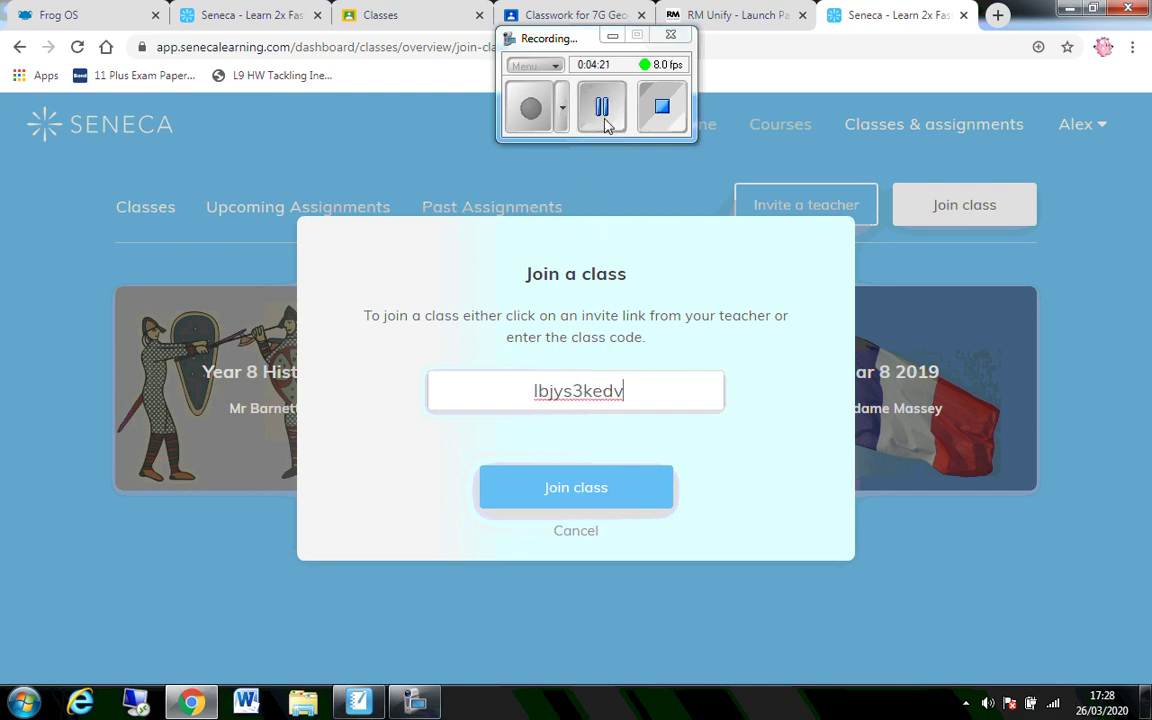
left_click(532, 112)
left_click(557, 494)
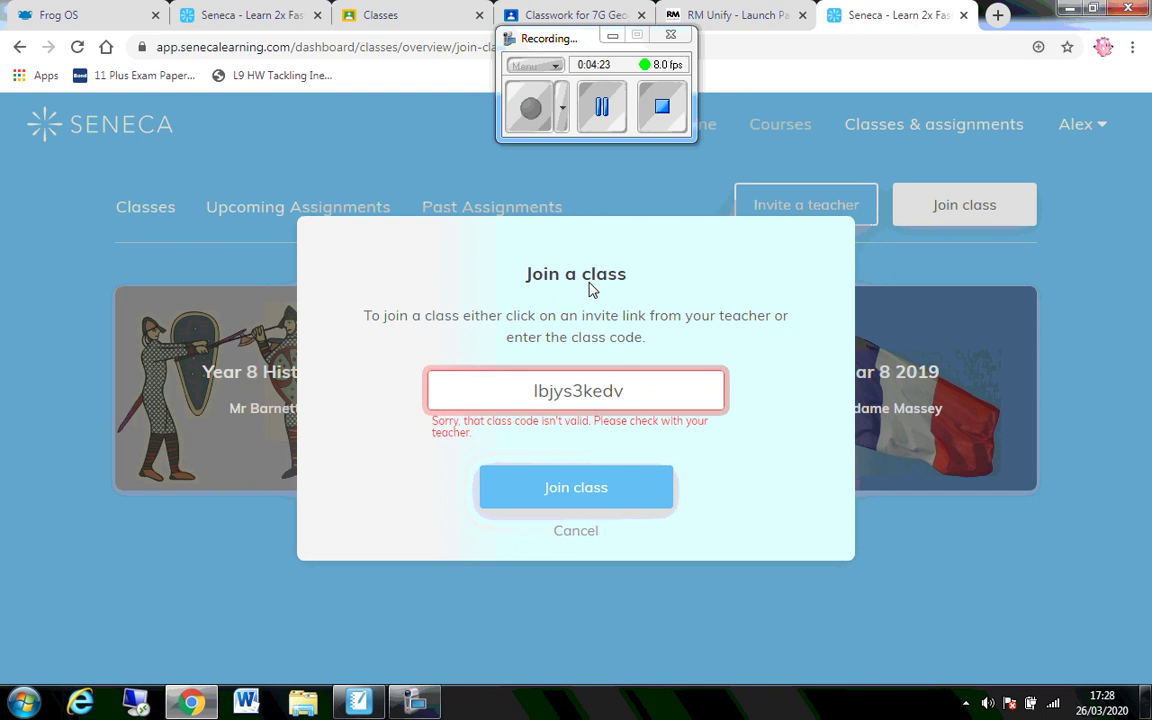
left_click(602, 110)
left_click(530, 110)
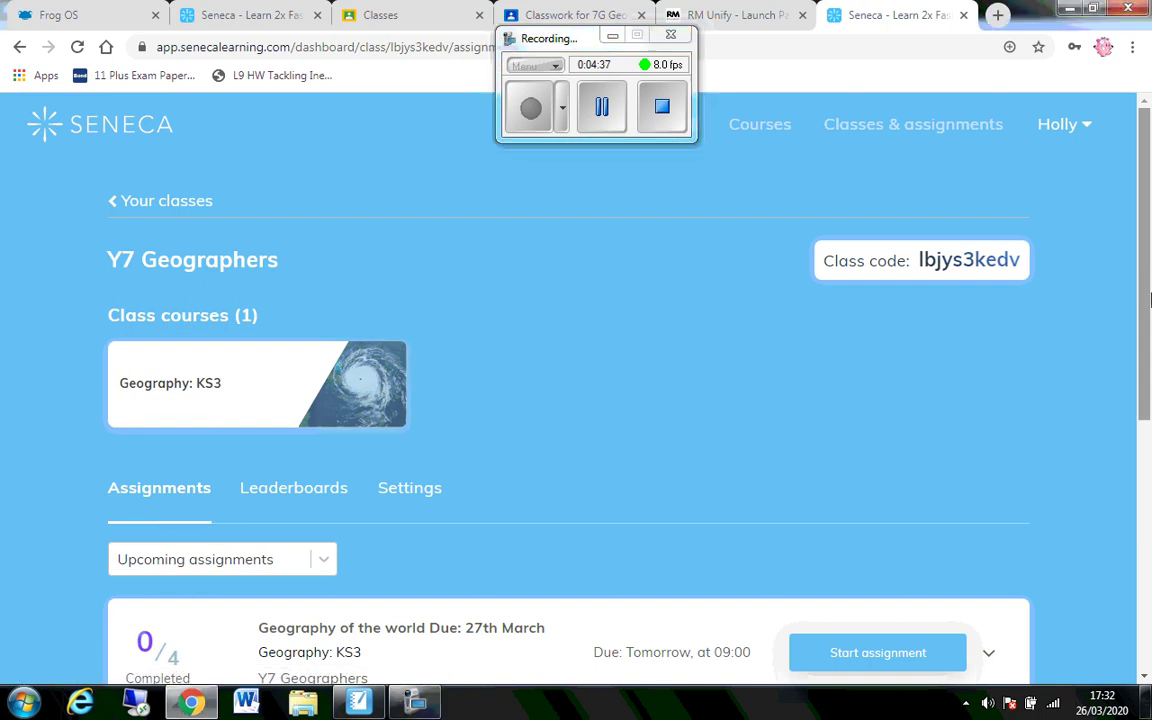
- Filter the assignments to past ones, then switch back to upcoming
scroll(1150, 300, "down", 3)
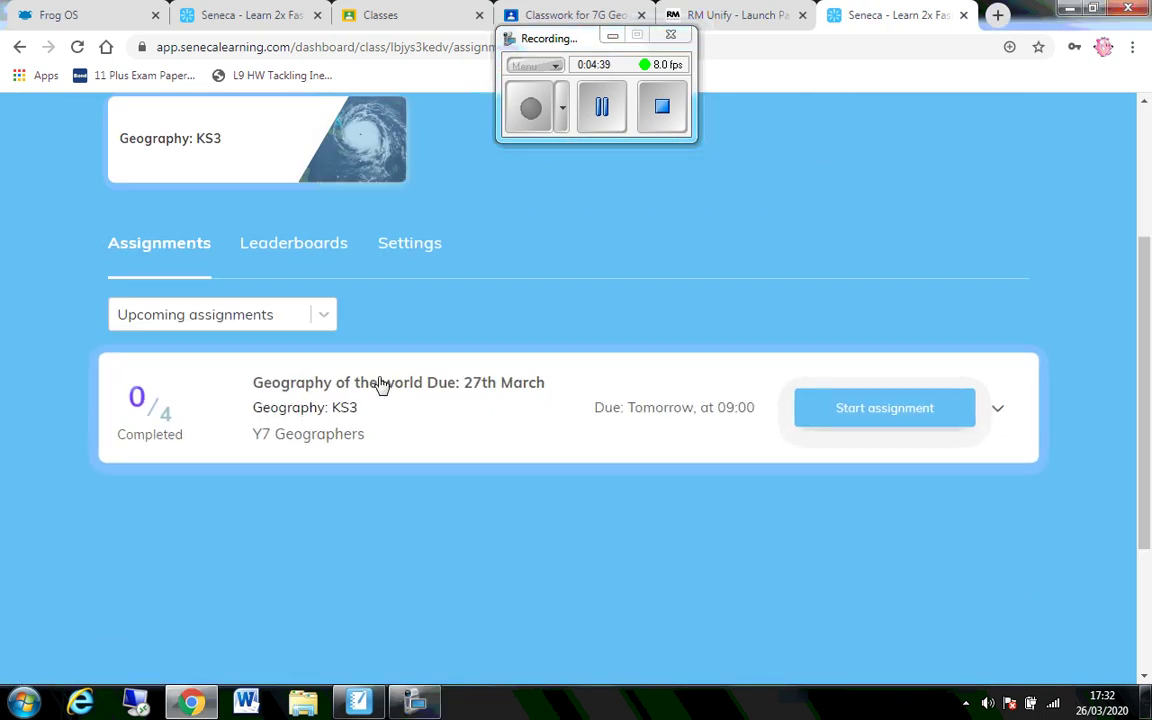
left_click(326, 314)
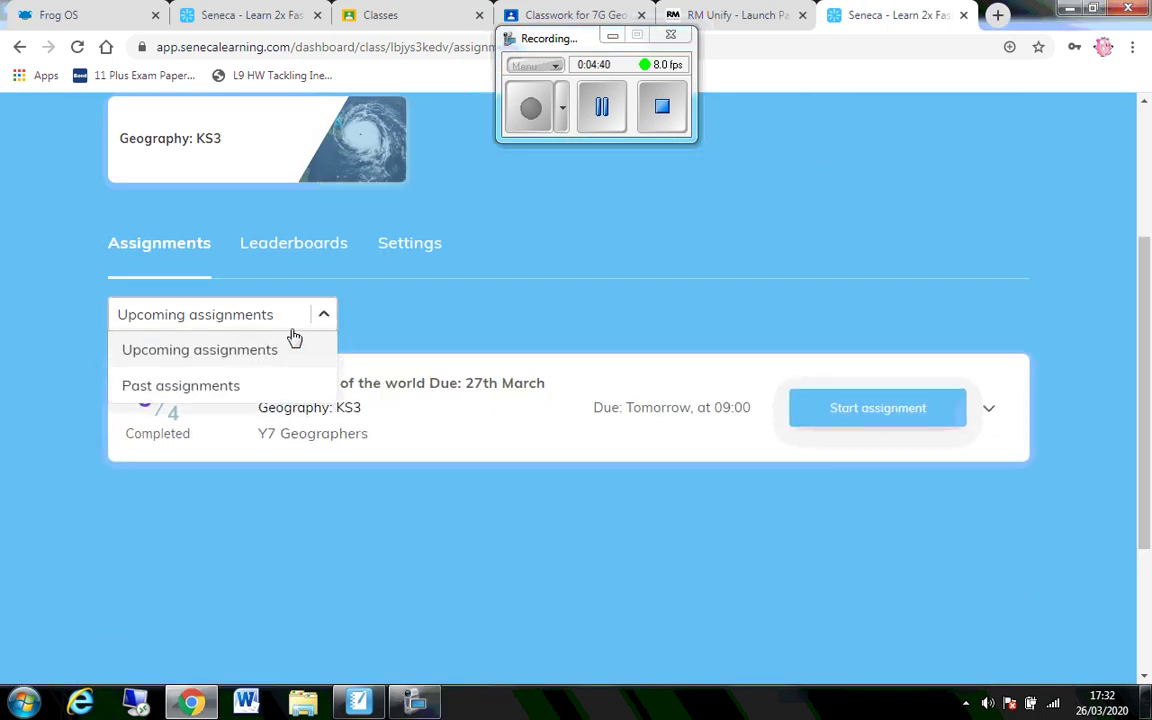
left_click(230, 386)
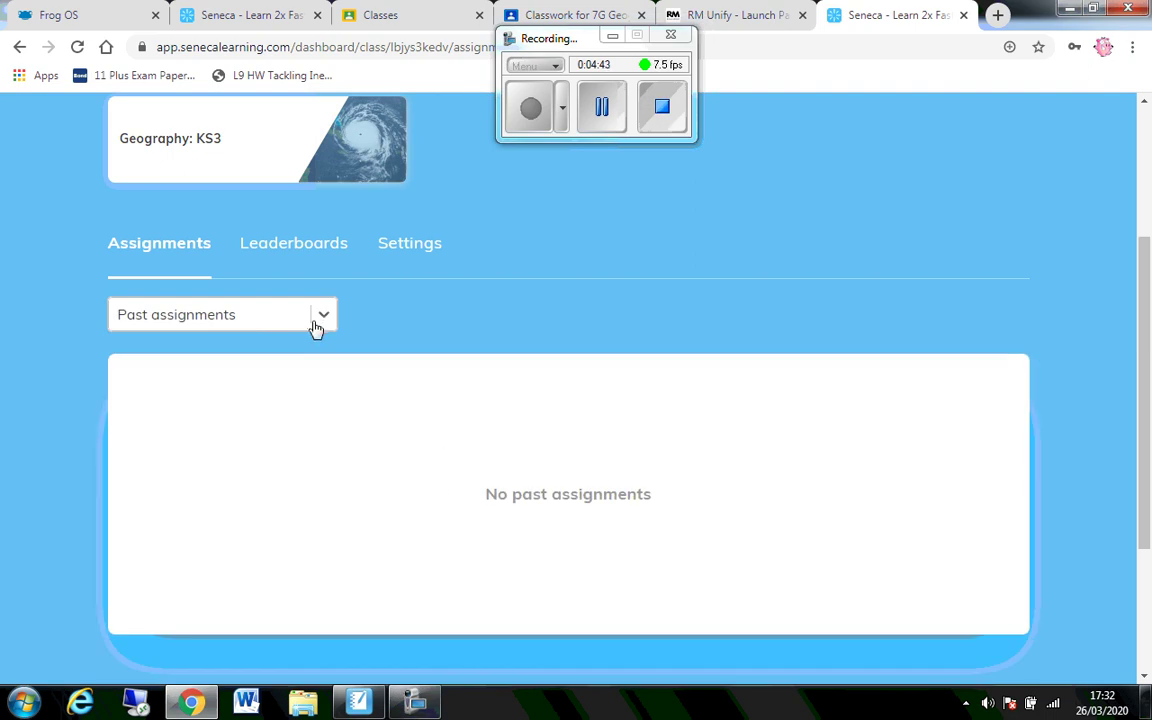
left_click(320, 316)
left_click(240, 348)
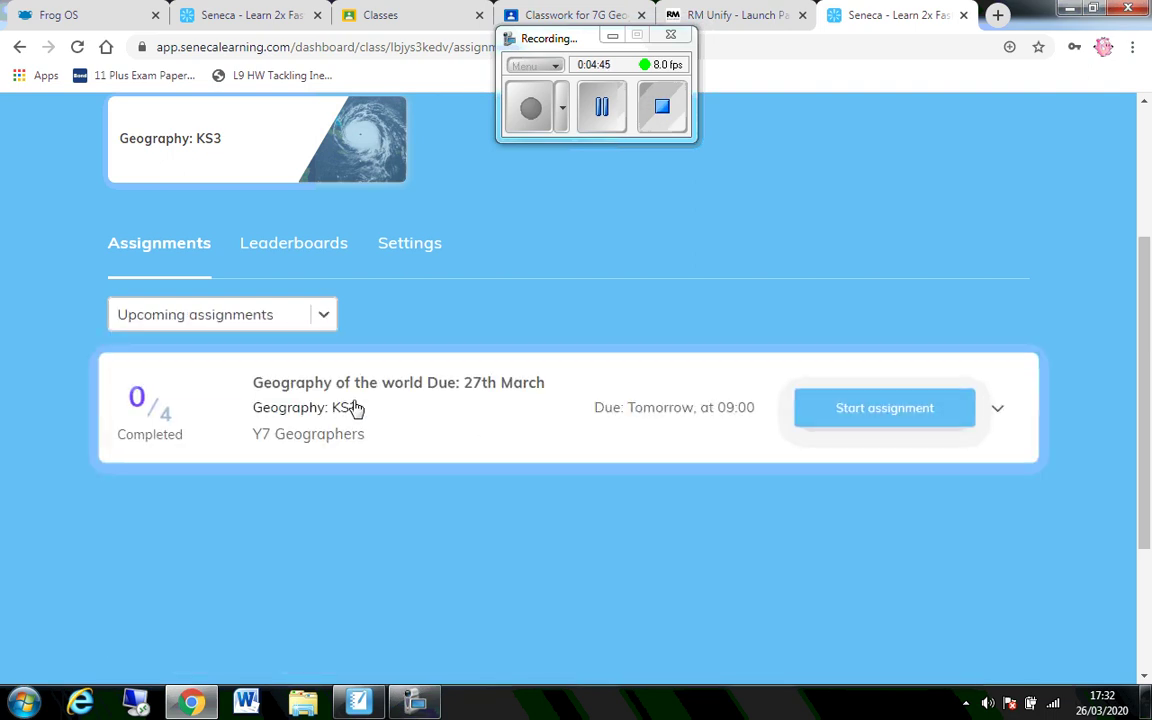
- Start the Geography of the world assignment and open the North America lesson
left_click(865, 418)
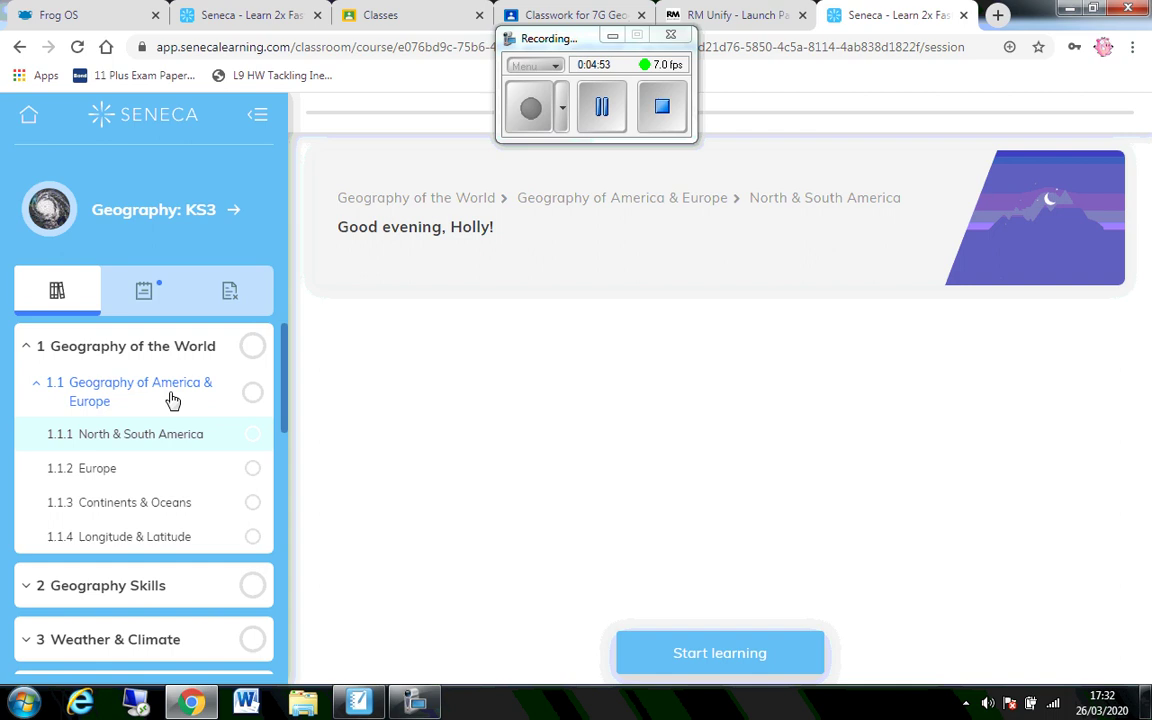
left_click(173, 398)
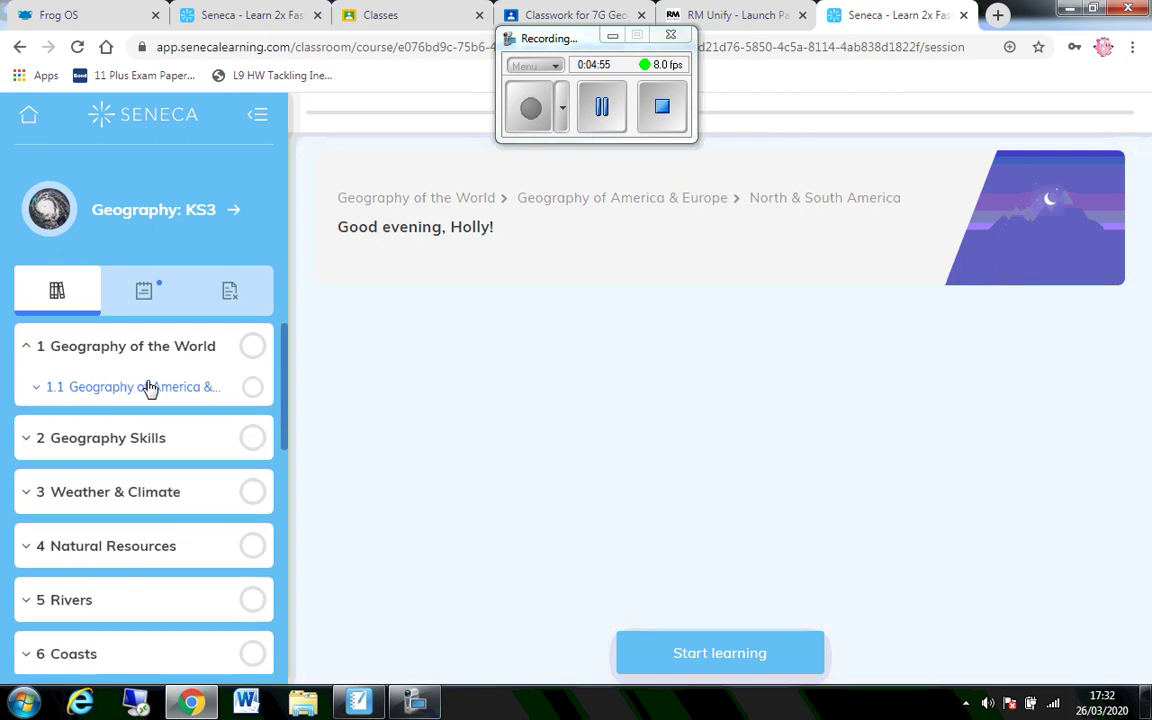
left_click(717, 656)
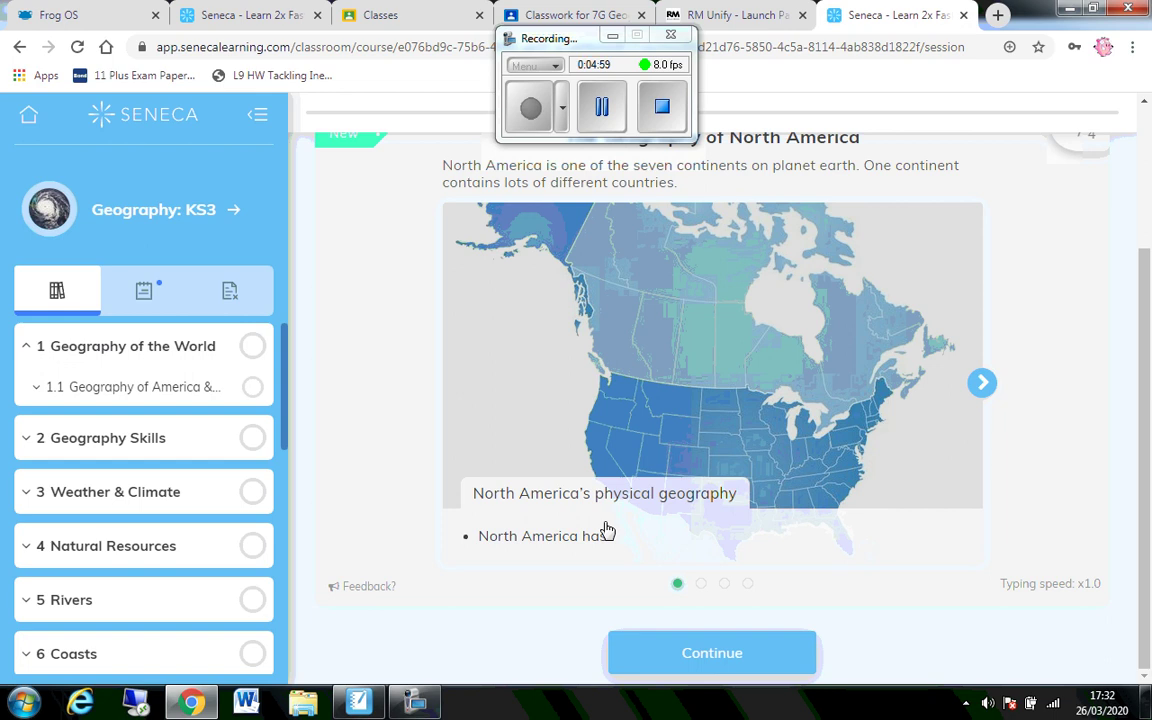
- Advance through the lesson slides to the 'Click the wrong word' question
left_click(984, 385)
left_click(982, 384)
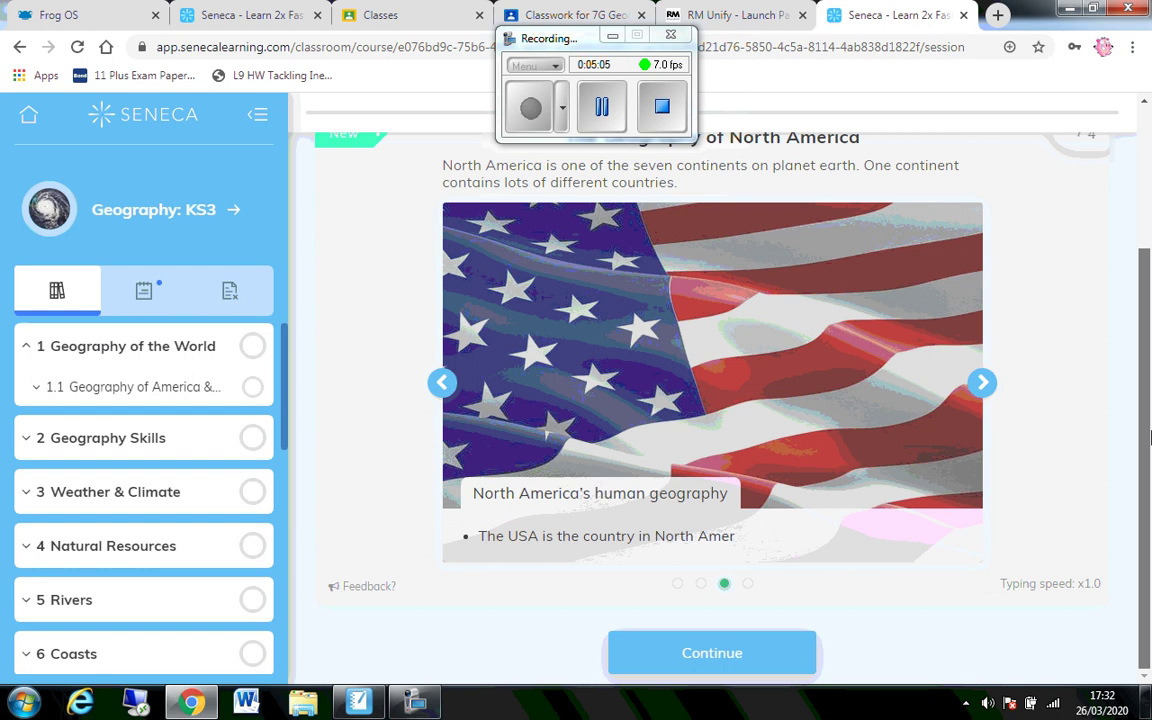
left_click(982, 383)
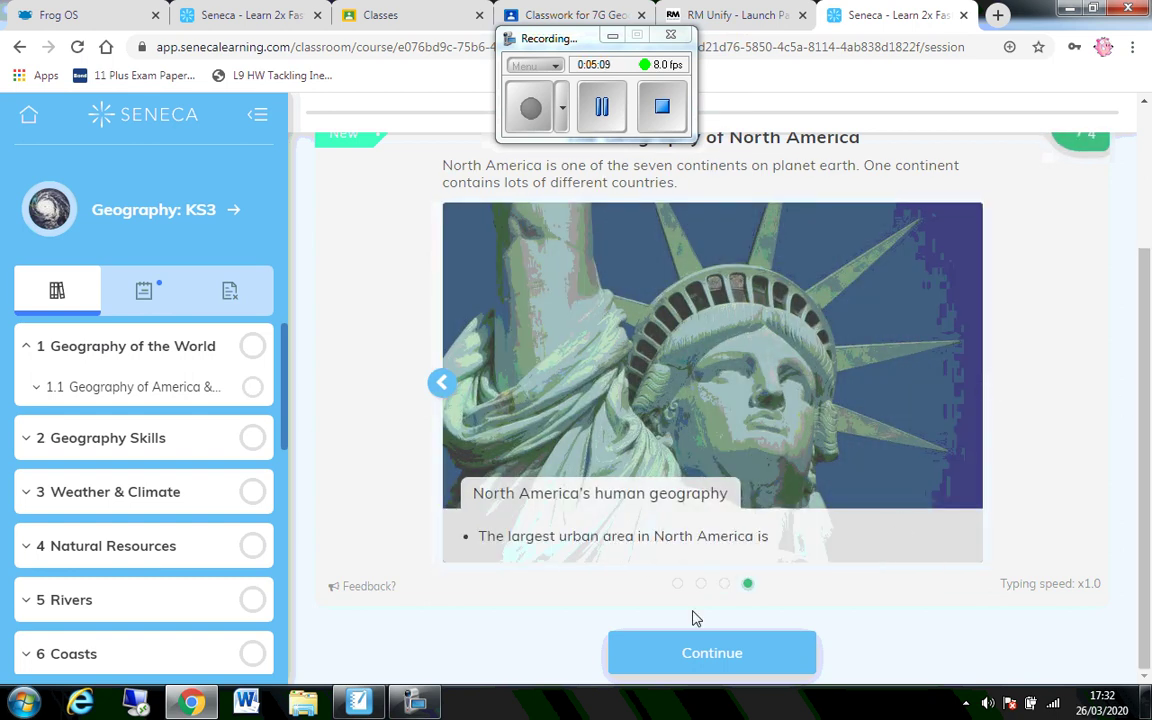
left_click(700, 653)
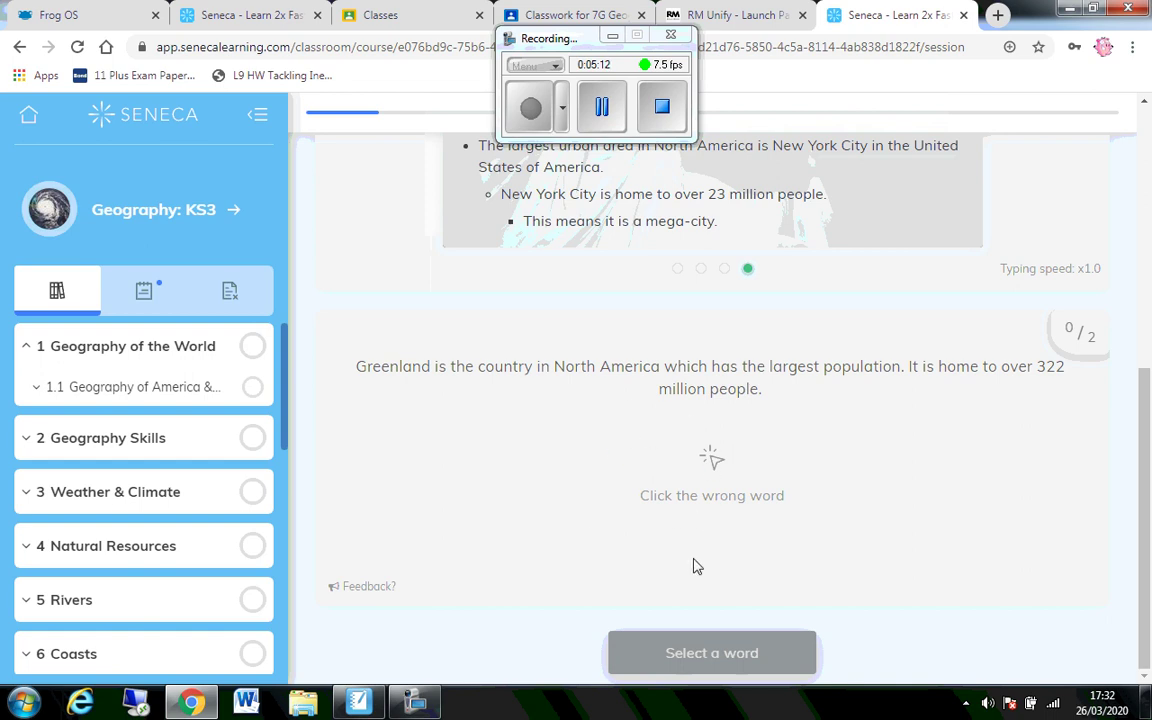
- Go back to the RM Unify tab and show My Launch Pad with its empty Add slot
left_click(605, 110)
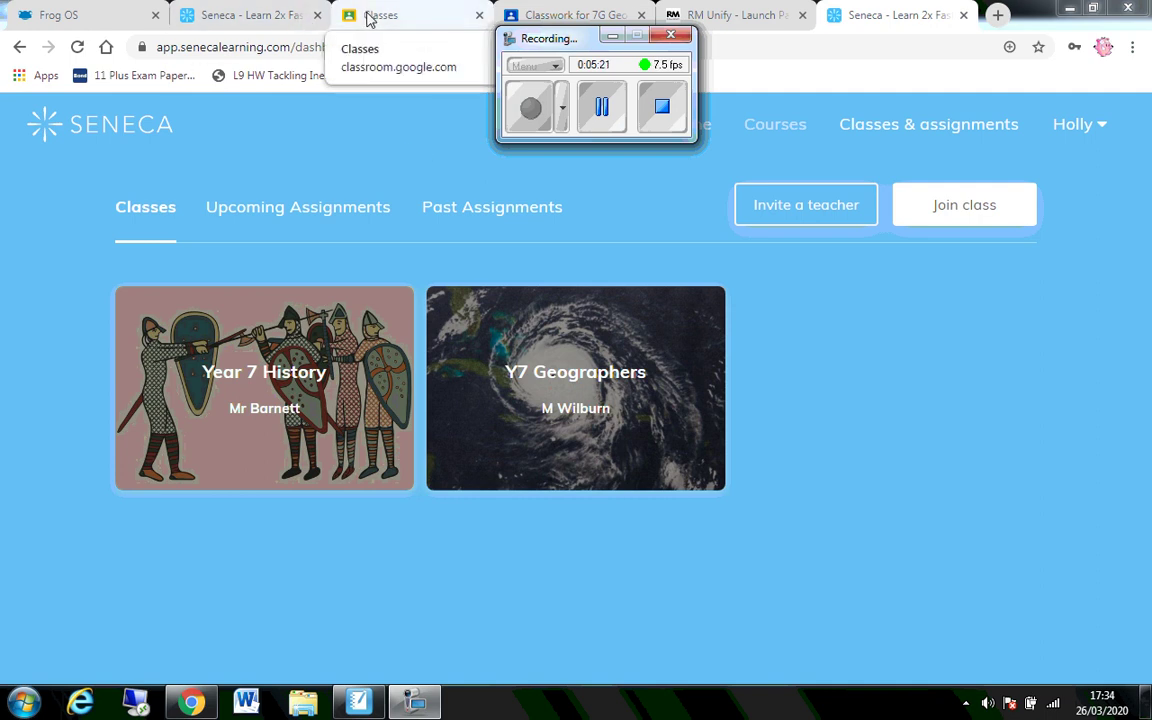
left_click(733, 16)
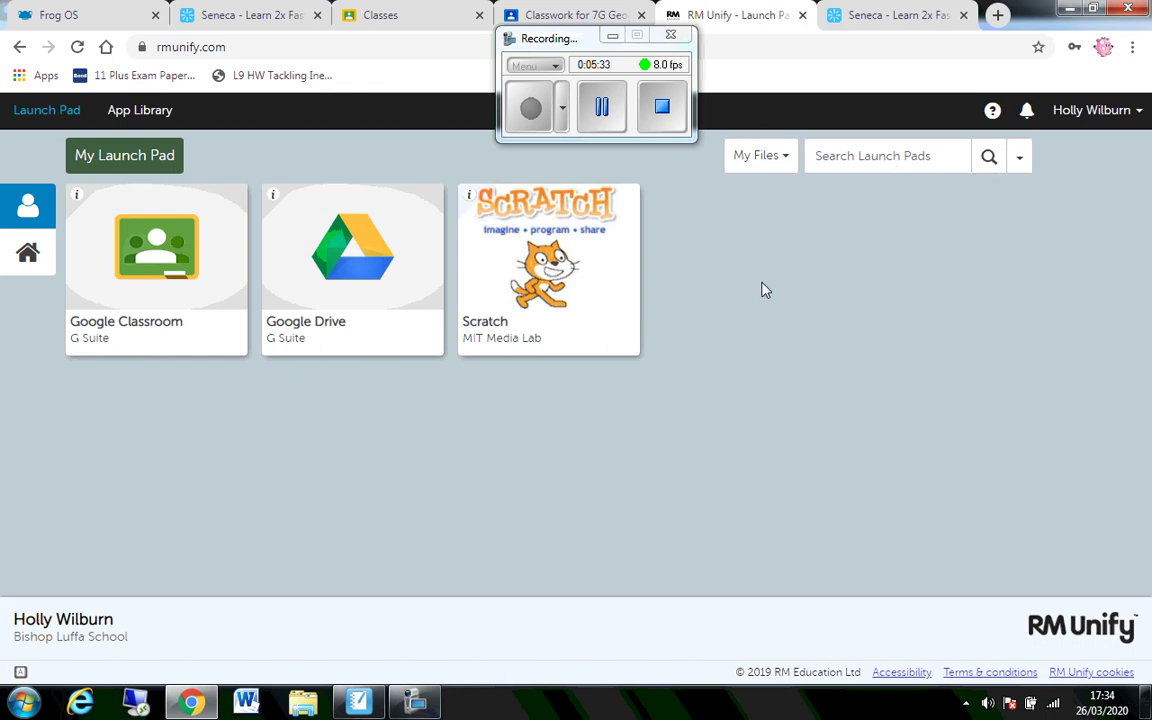
left_click(28, 205)
left_click(789, 157)
left_click(892, 276)
right_click(806, 291)
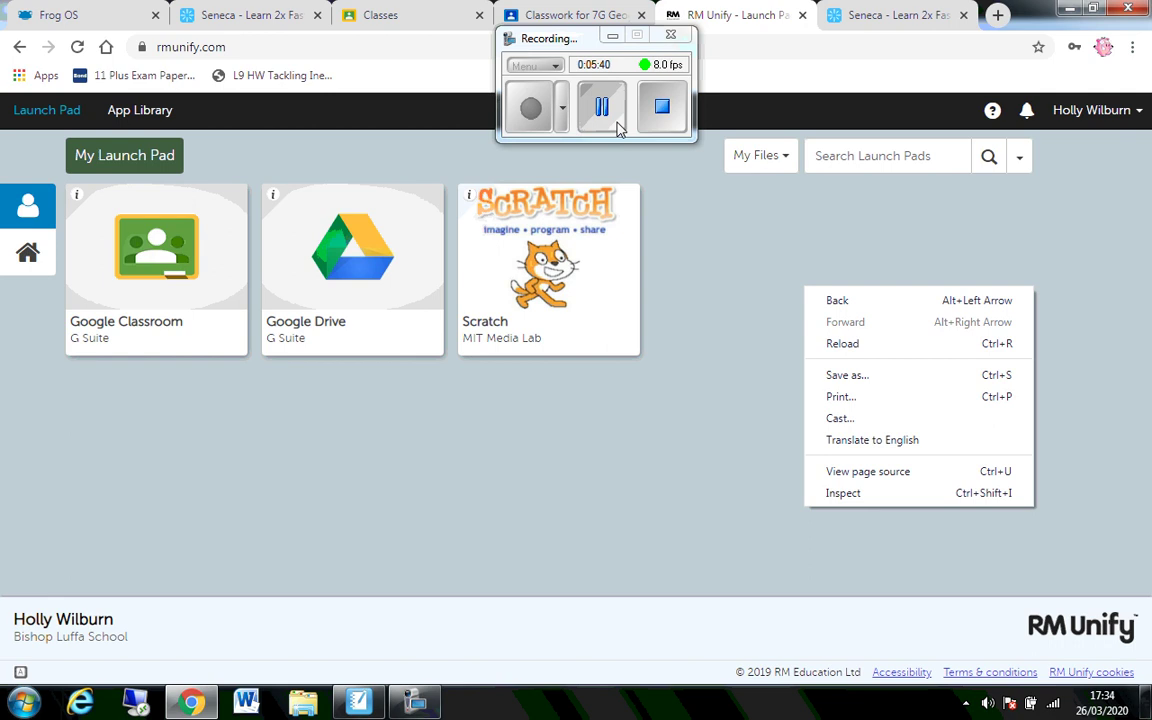
left_click(575, 125)
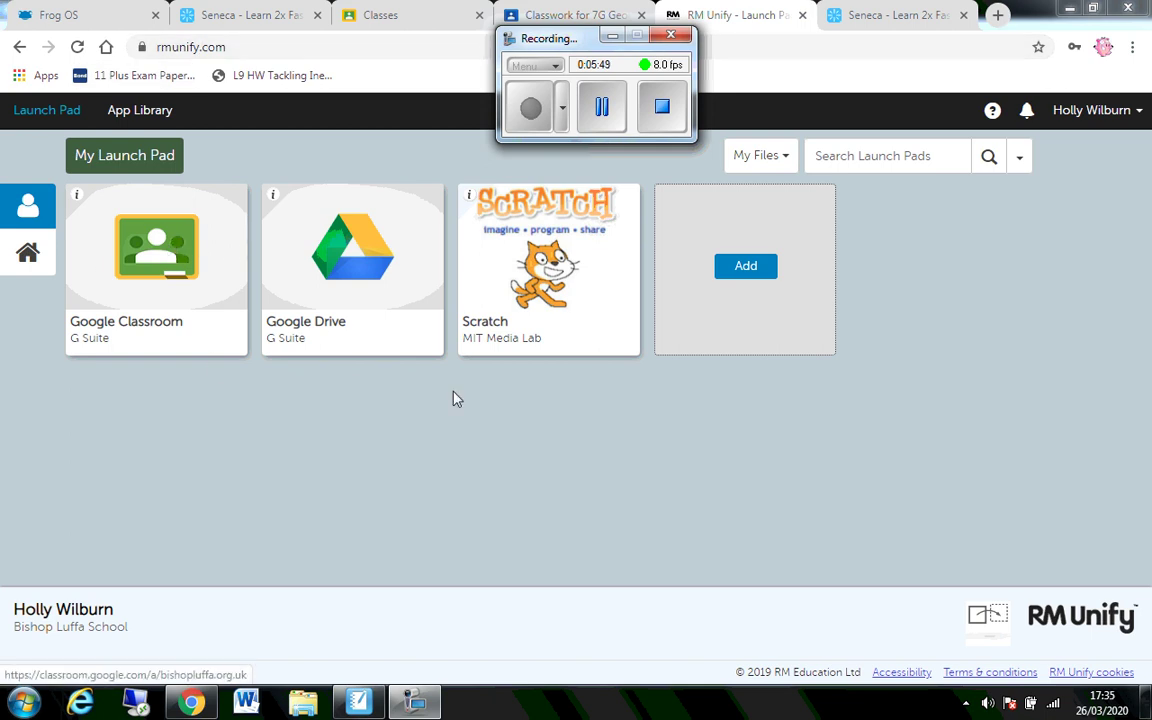
- Start a new Personal Tile and enter 'Seneca' as its title
left_click(746, 268)
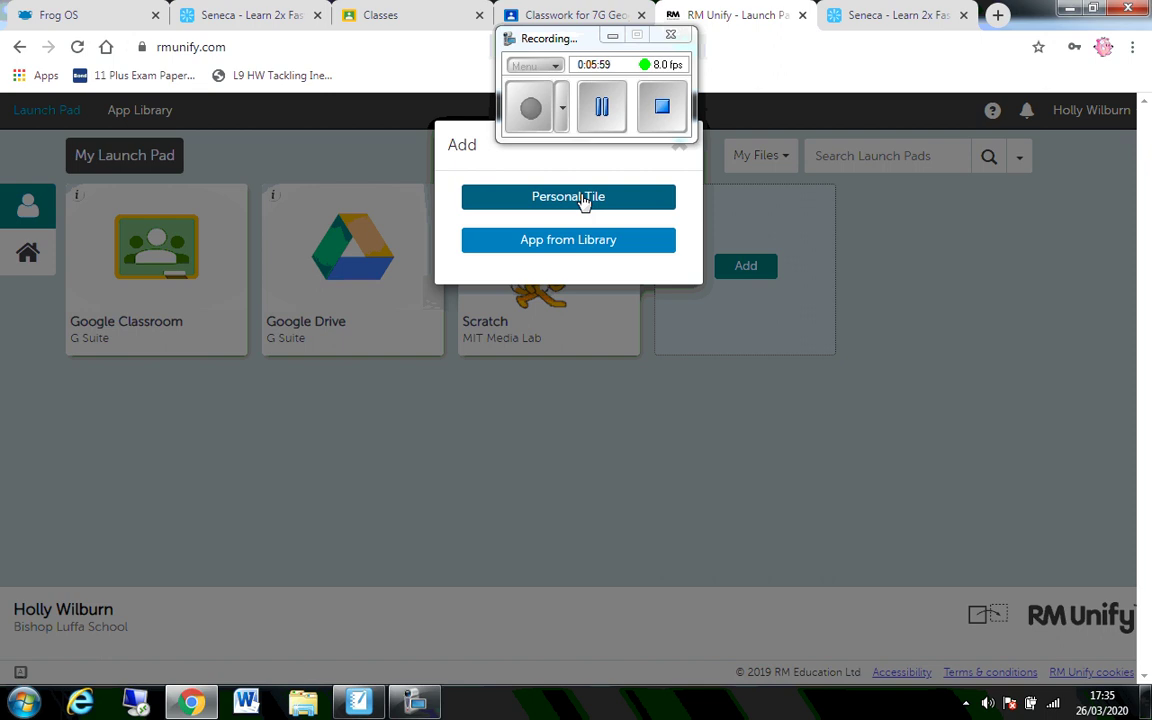
left_click(584, 198)
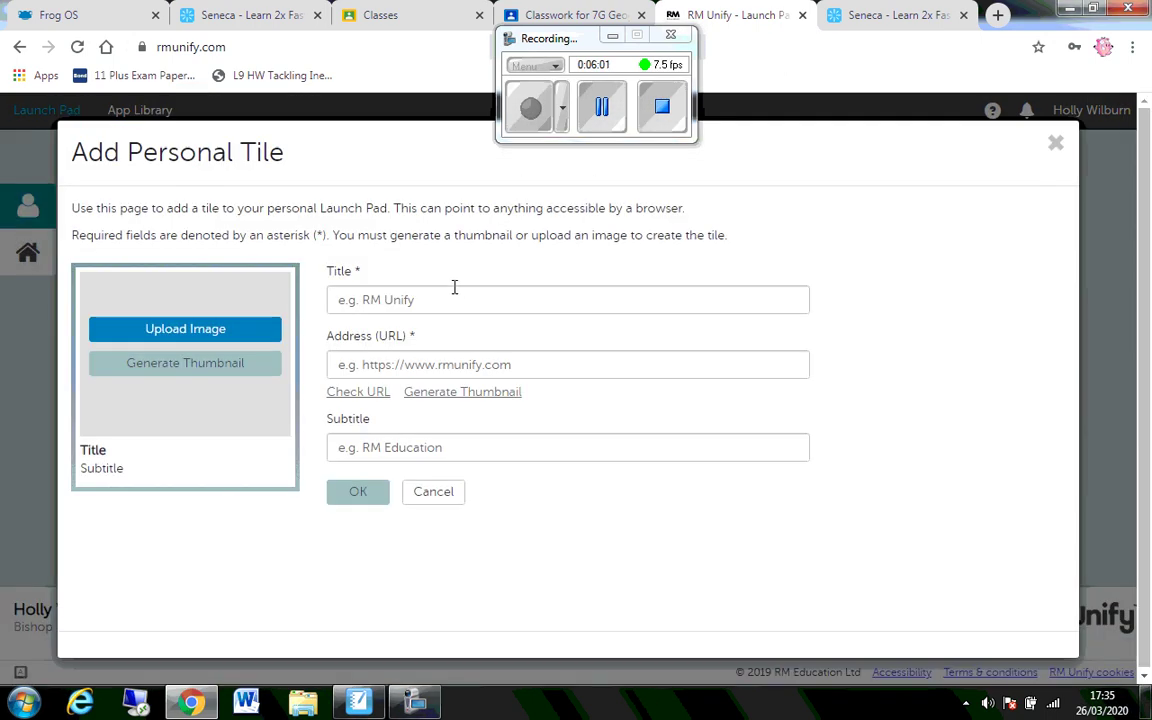
left_click(470, 302)
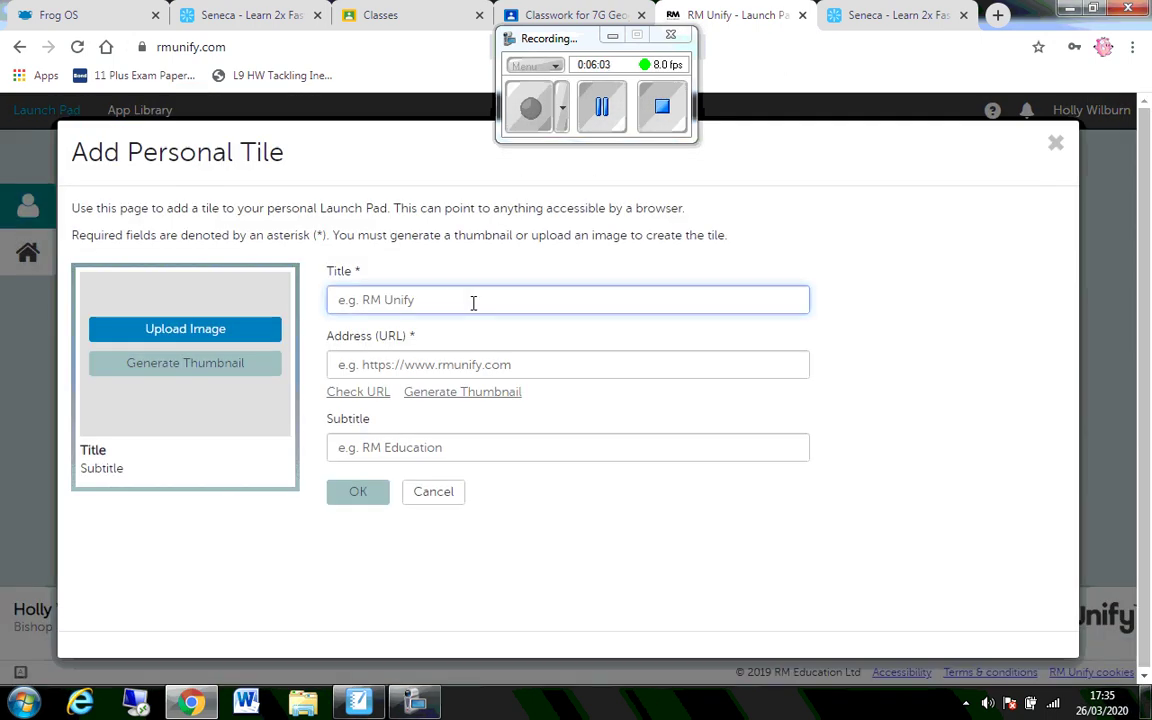
type("Sn")
key("BackSpace")
type("eneca")
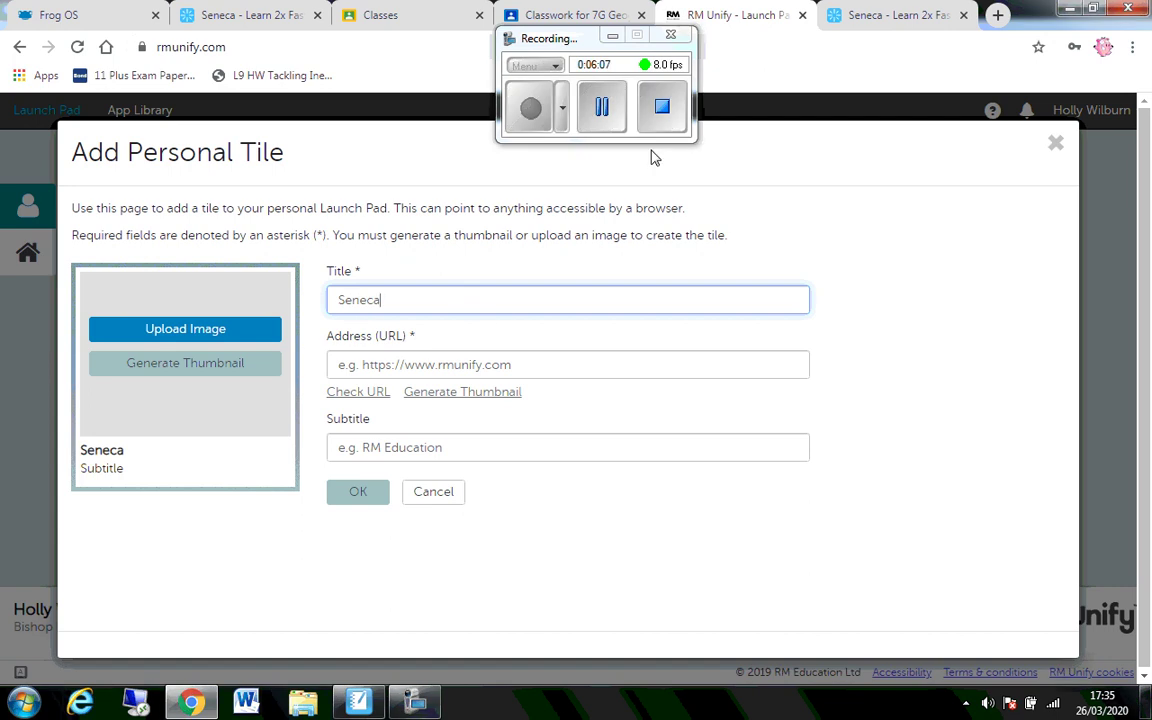
- Link the tile to the Seneca classes page URL, generate its thumbnail, and save it
left_click(900, 20)
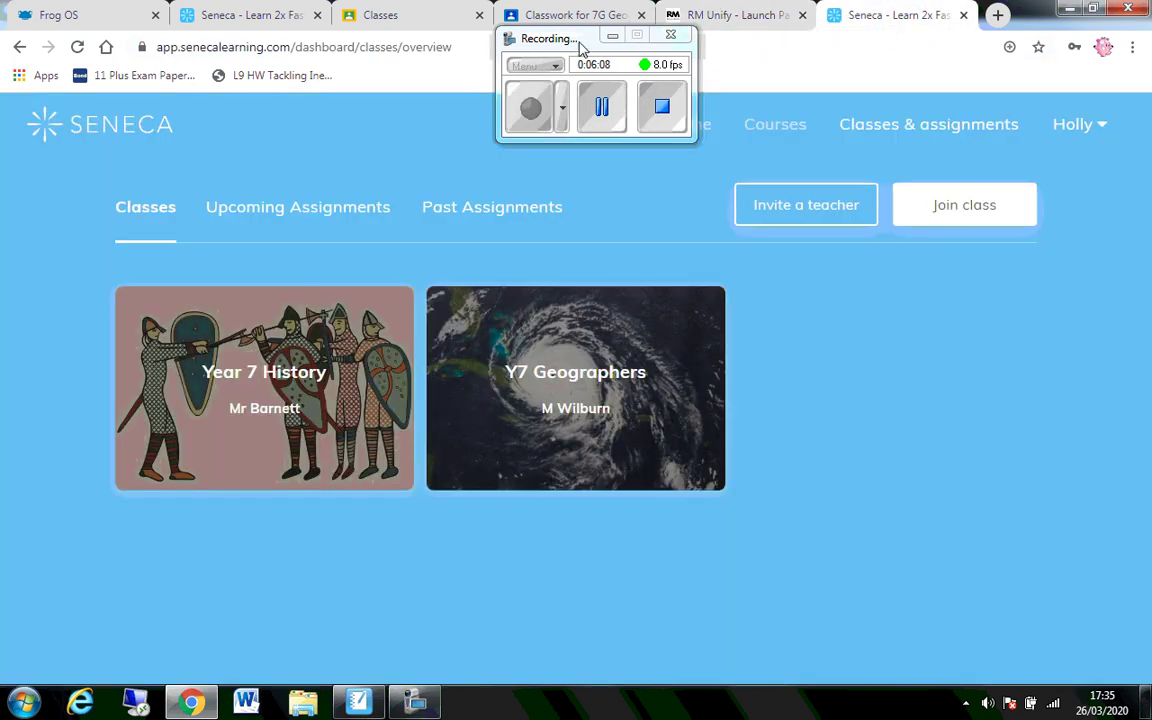
left_click(413, 46)
key("ctrl+c")
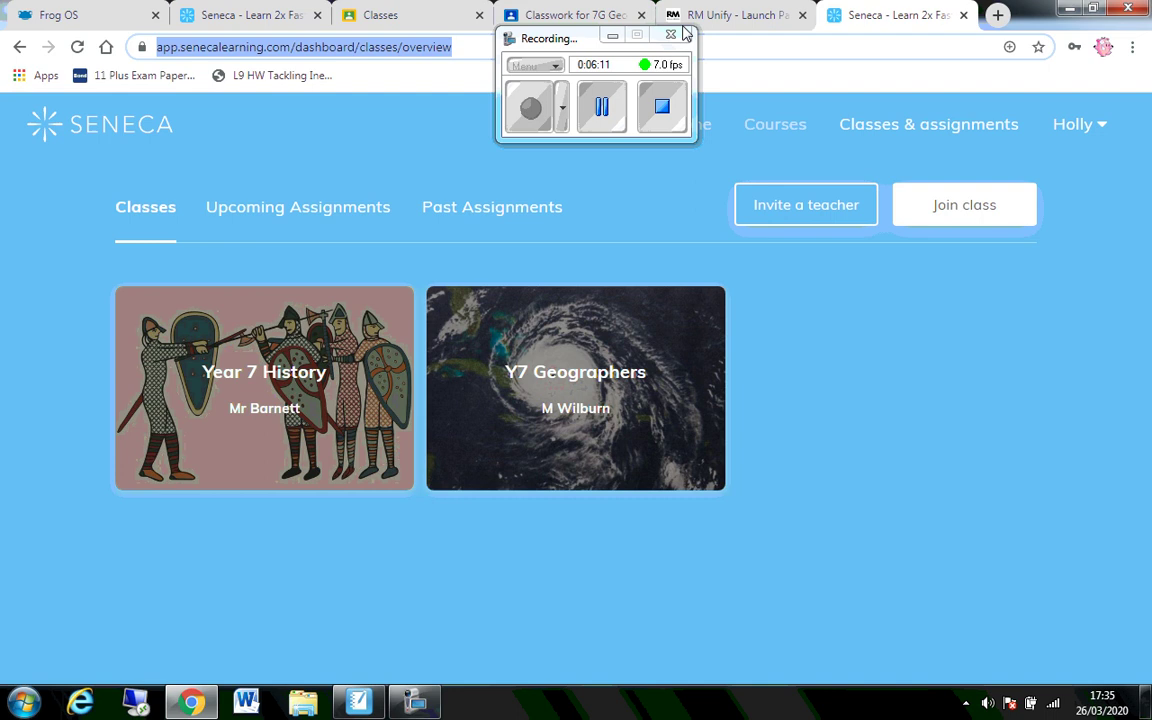
left_click(735, 16)
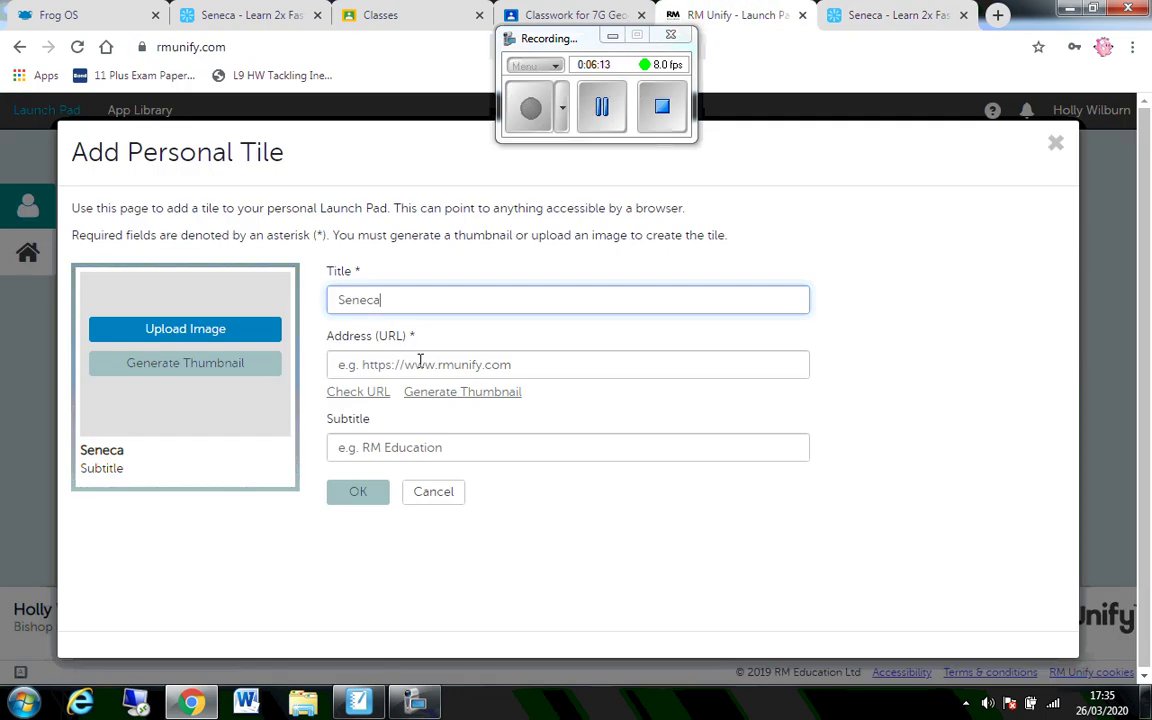
left_click(420, 362)
key("ctrl+v")
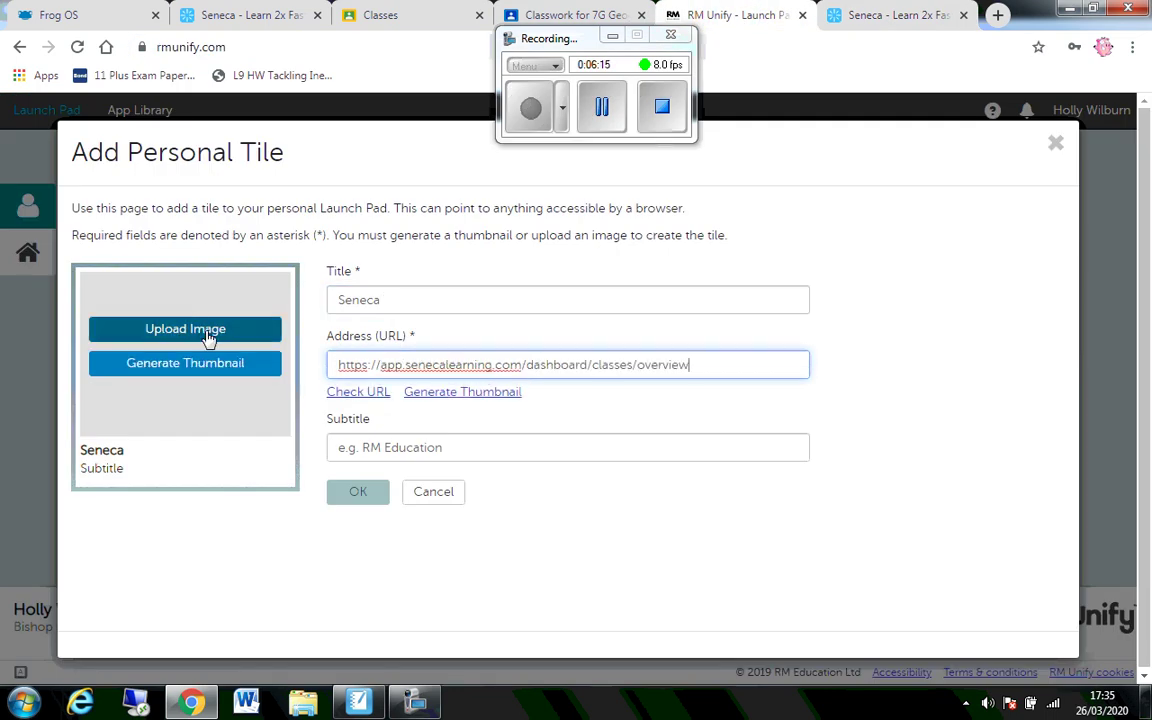
left_click(216, 370)
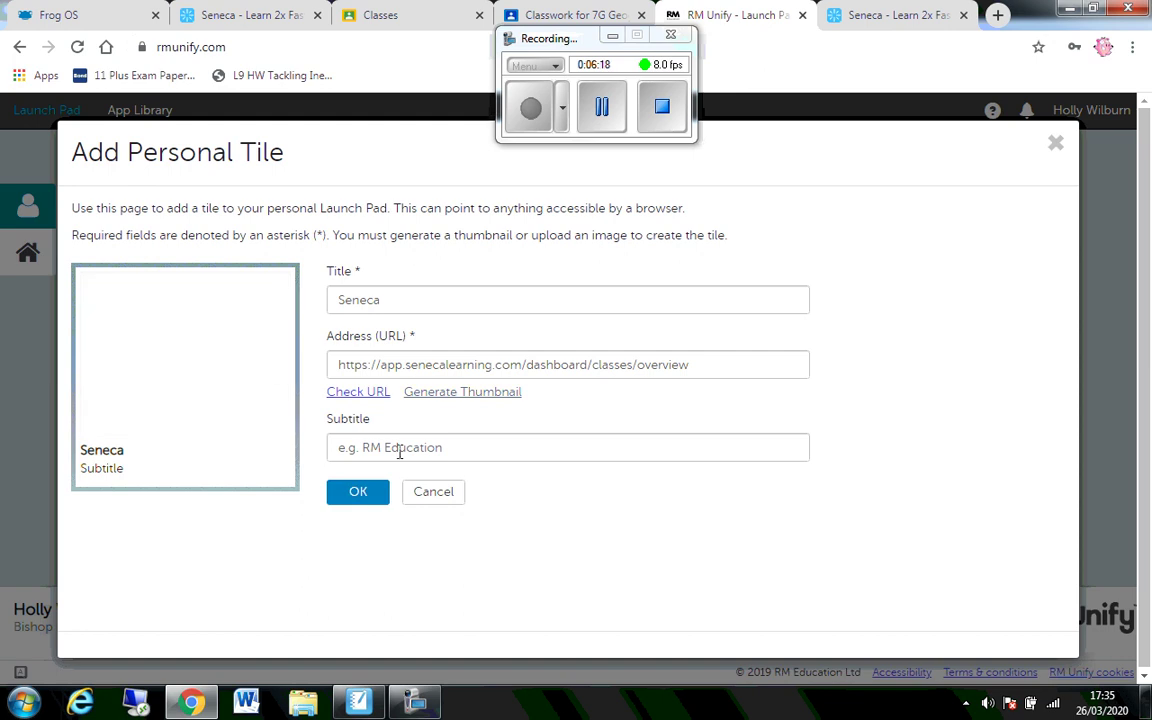
left_click(358, 493)
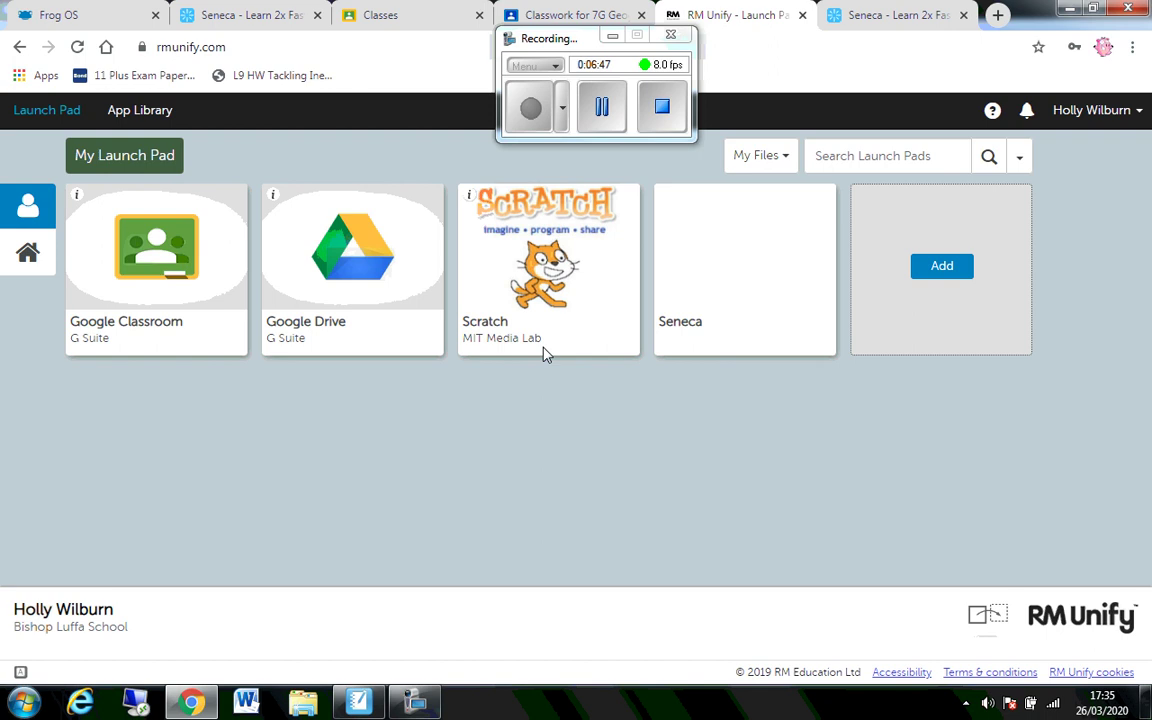
left_click(662, 115)
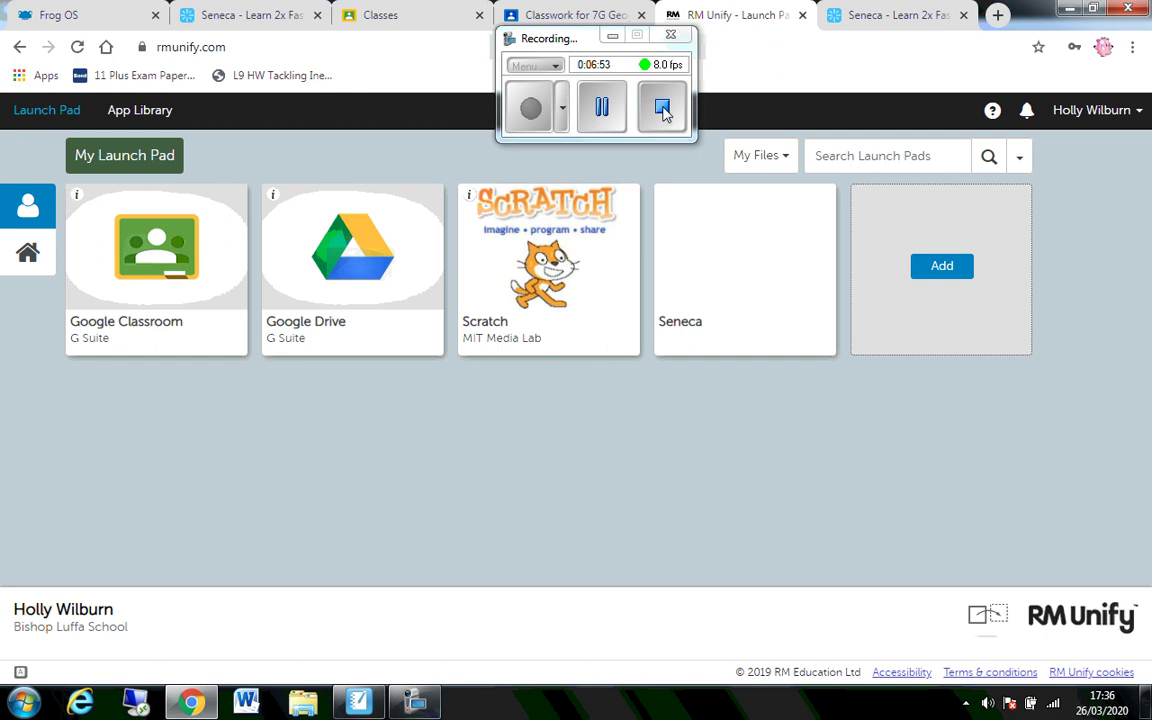